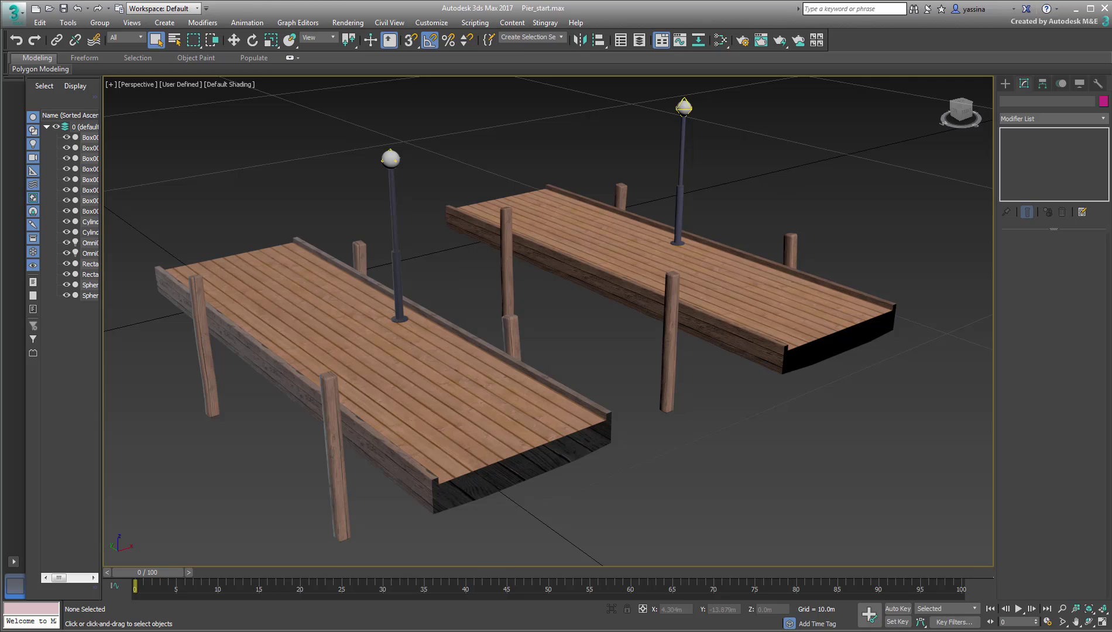
Step: Review the pier's color, metal, normal, occlusion, roughness and specular texture maps in the Pier folder, from Pier_clr.jpg through Pier_spc.jpg
{"action": "key", "text": "alt+Tab"}
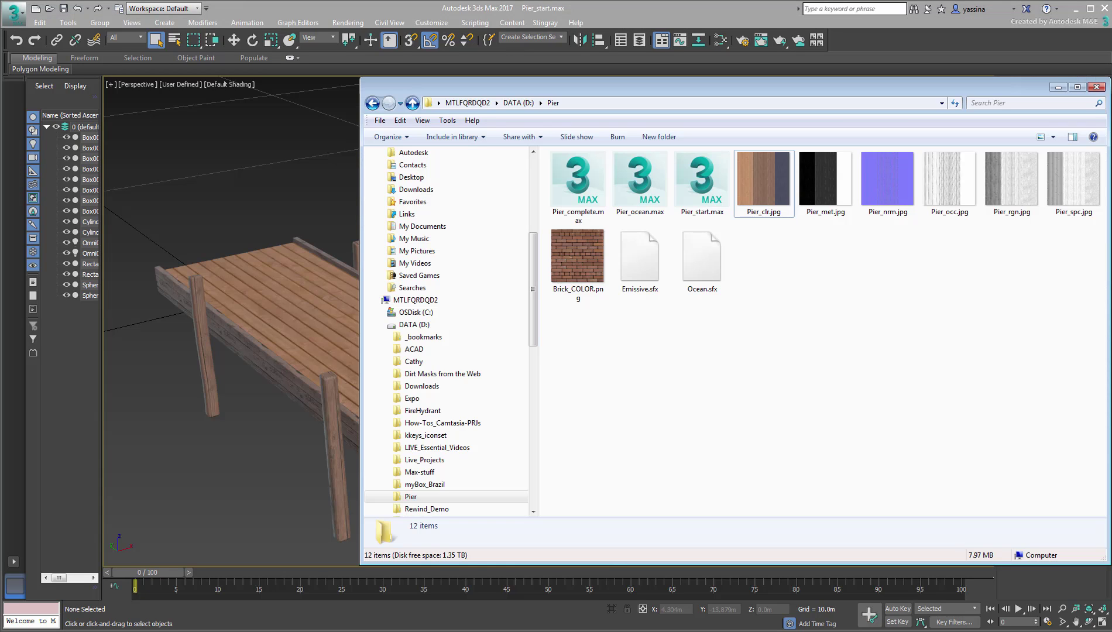
{"action": "double_click", "coordinate": [767, 185]}
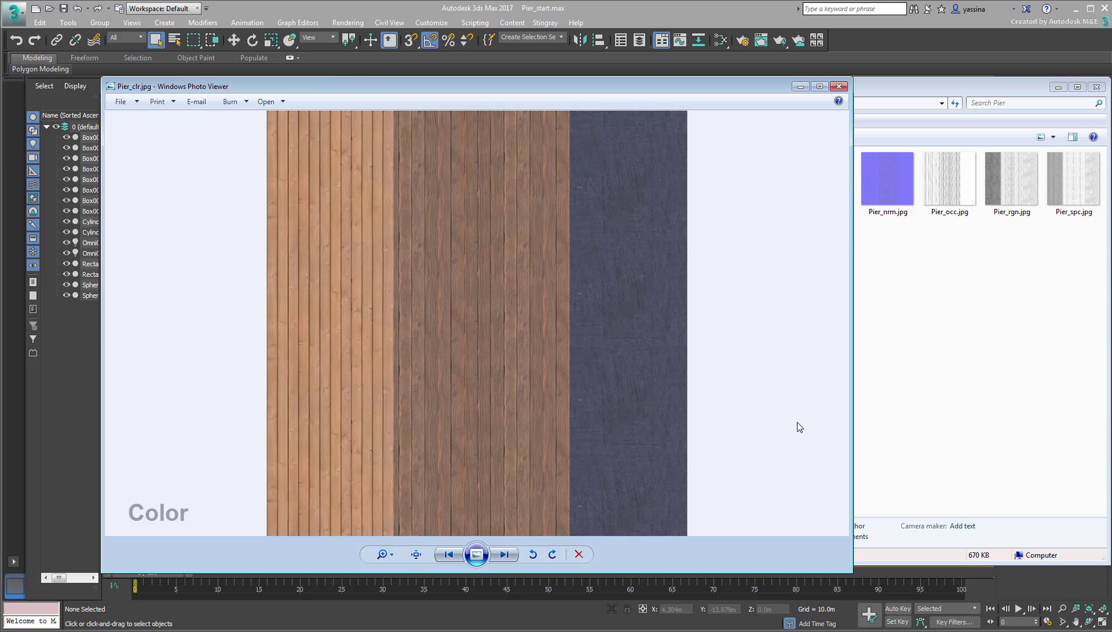
{"action": "left_click", "coordinate": [502, 556]}
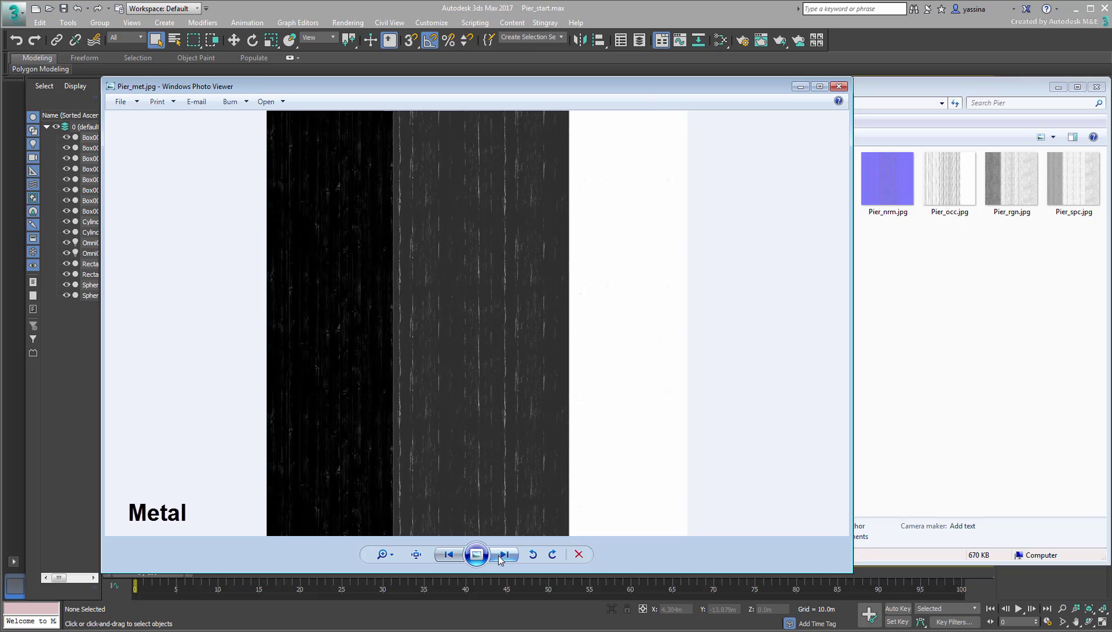
{"action": "left_click", "coordinate": [501, 555]}
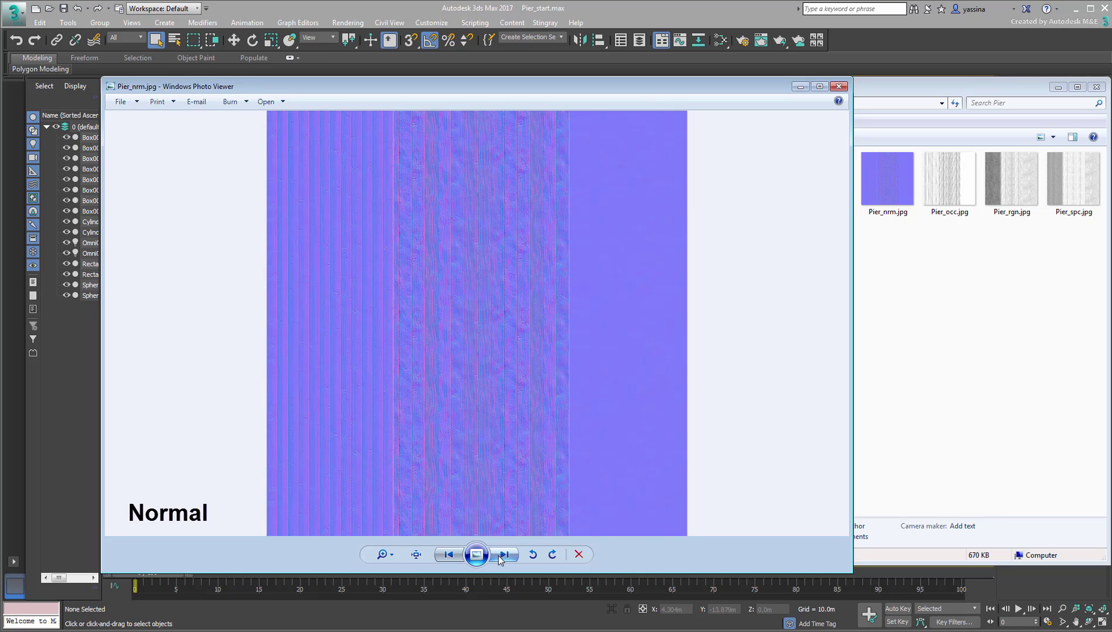
{"action": "left_click", "coordinate": [501, 556]}
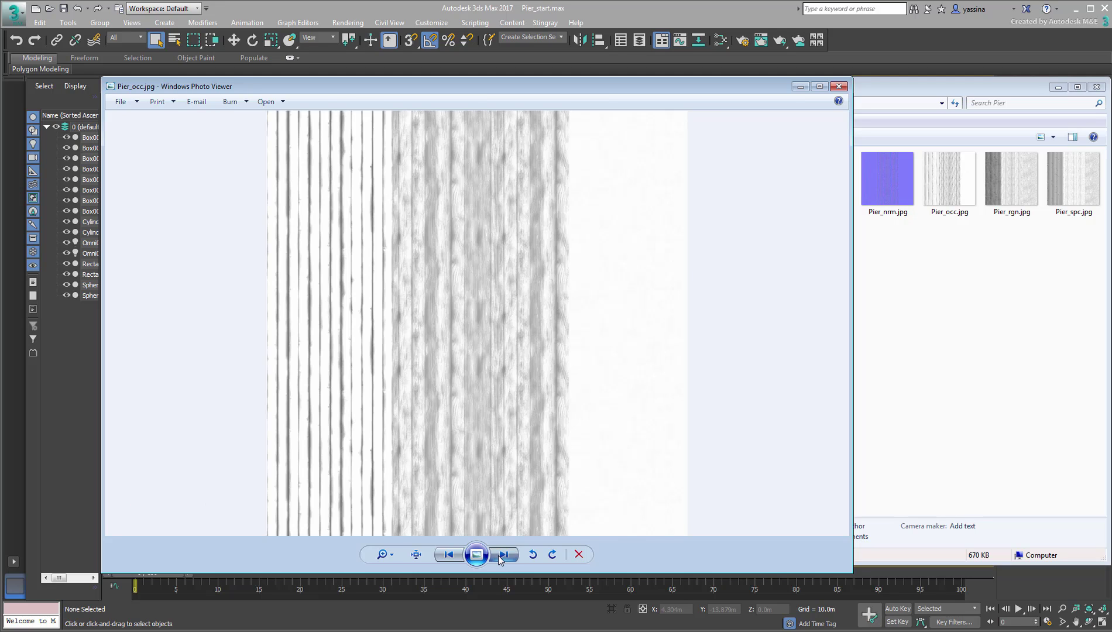
{"action": "left_click", "coordinate": [501, 555]}
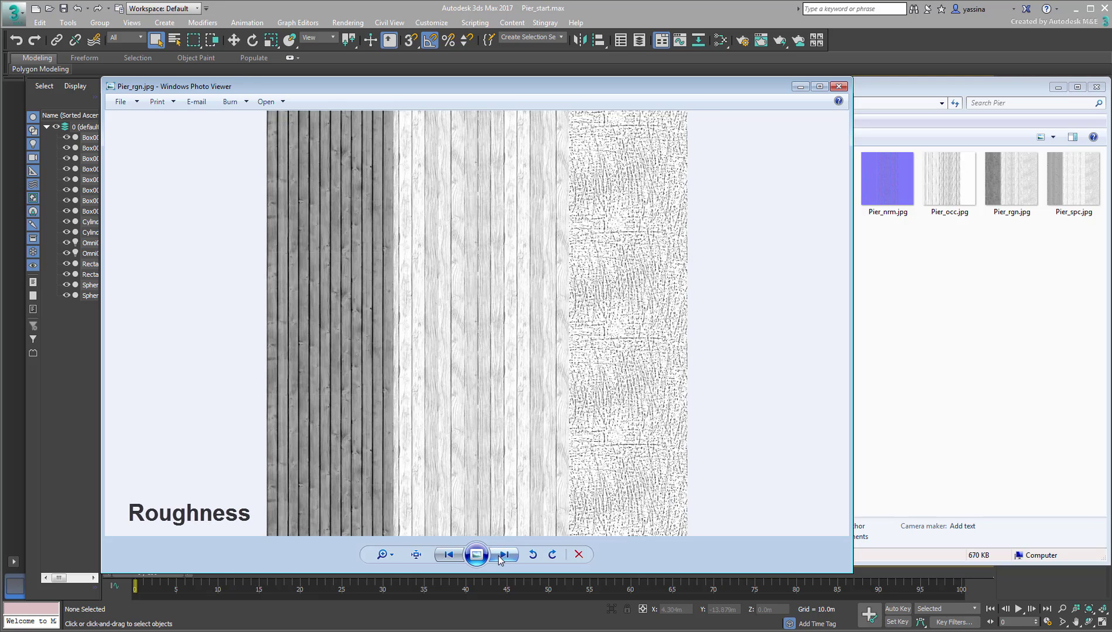
{"action": "left_click", "coordinate": [498, 555]}
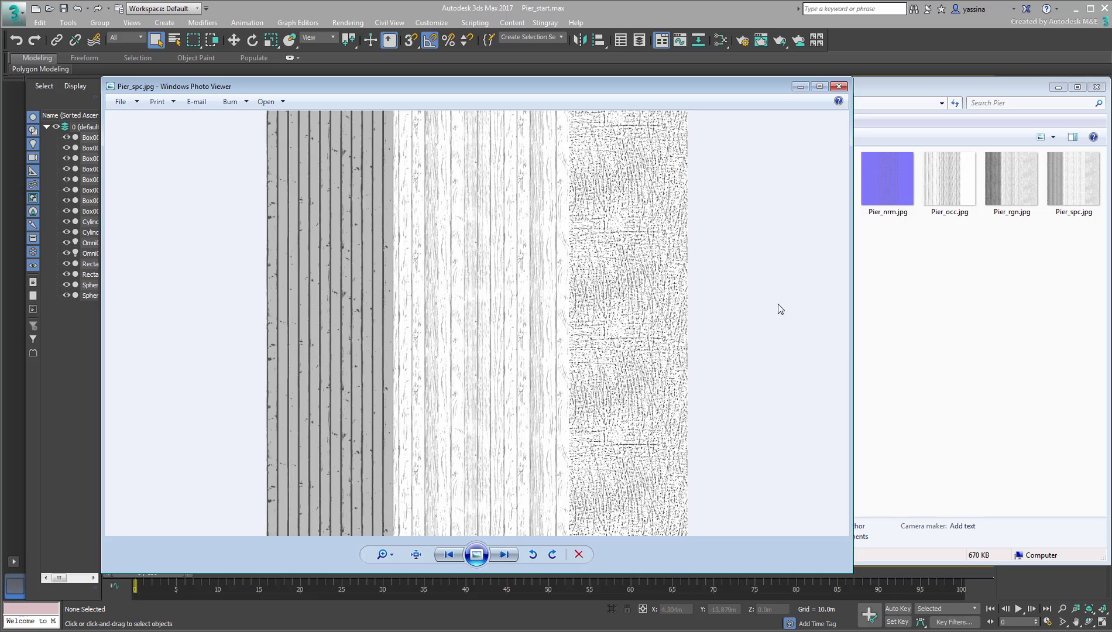
{"action": "left_click", "coordinate": [839, 86]}
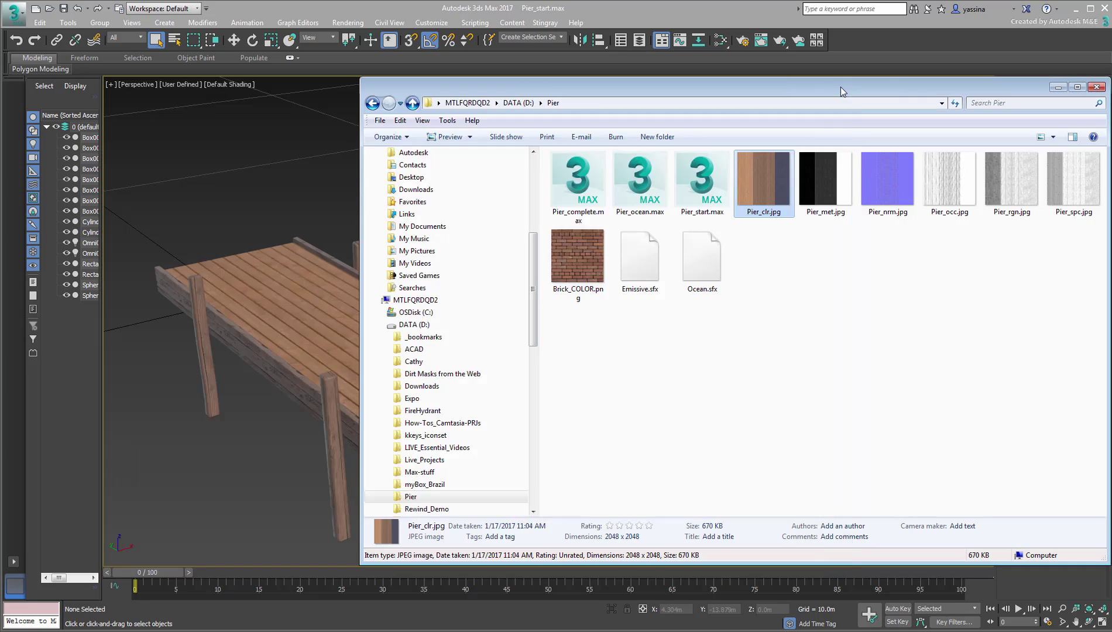
{"action": "left_click", "coordinate": [887, 420]}
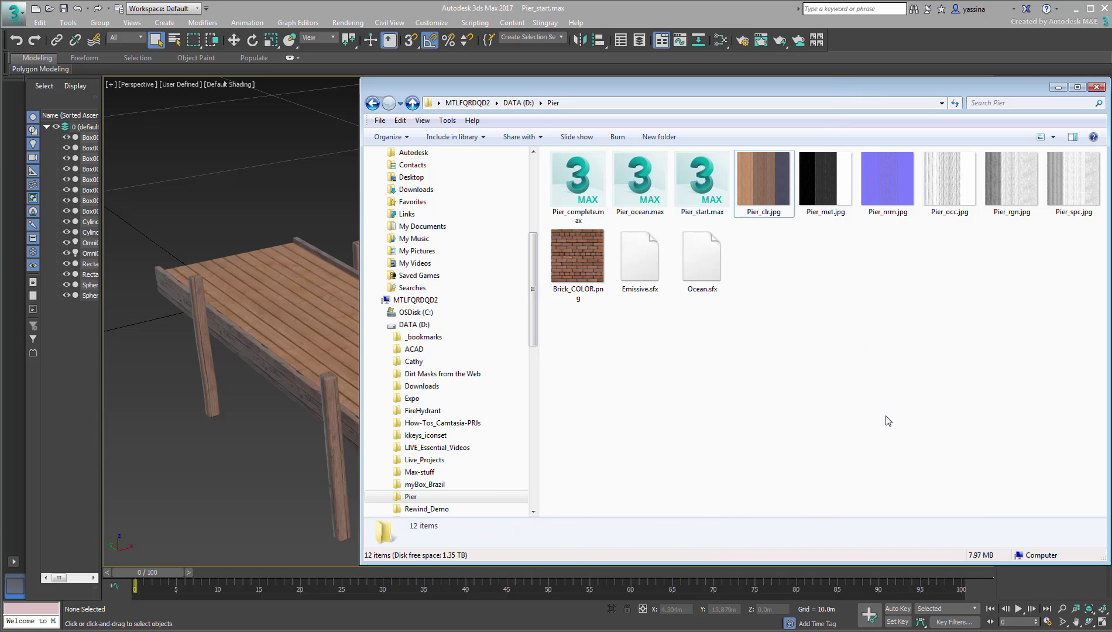
{"action": "left_click", "coordinate": [1031, 587]}
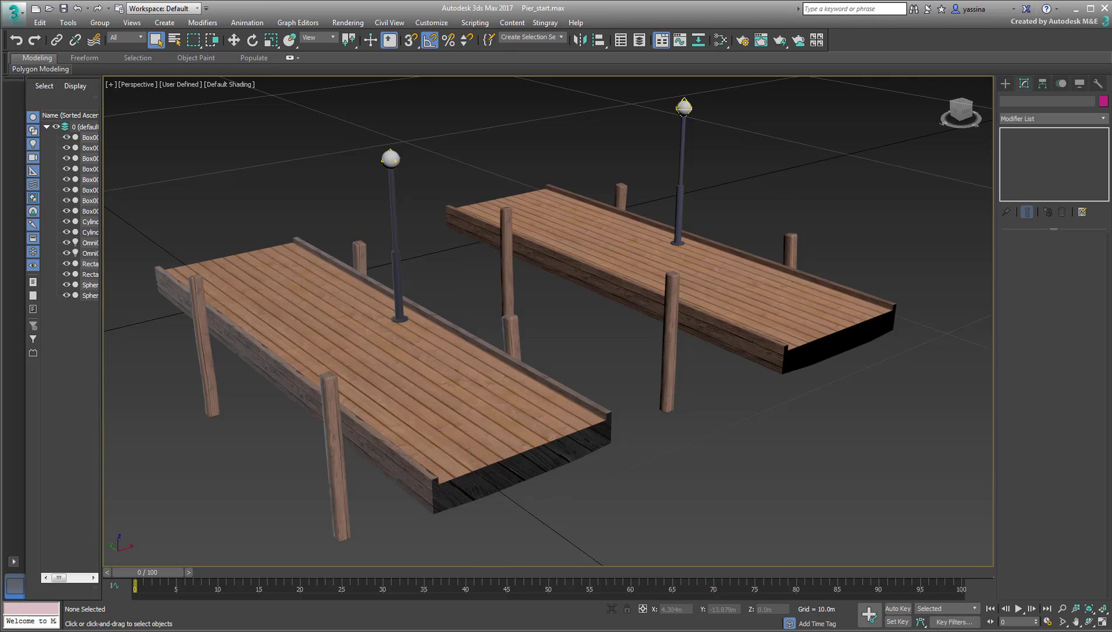
Step: Switch to the web browser, search for "awesome bump" and look through the AwesomeBump project page on GitHub
{"action": "key", "text": "alt+Tab"}
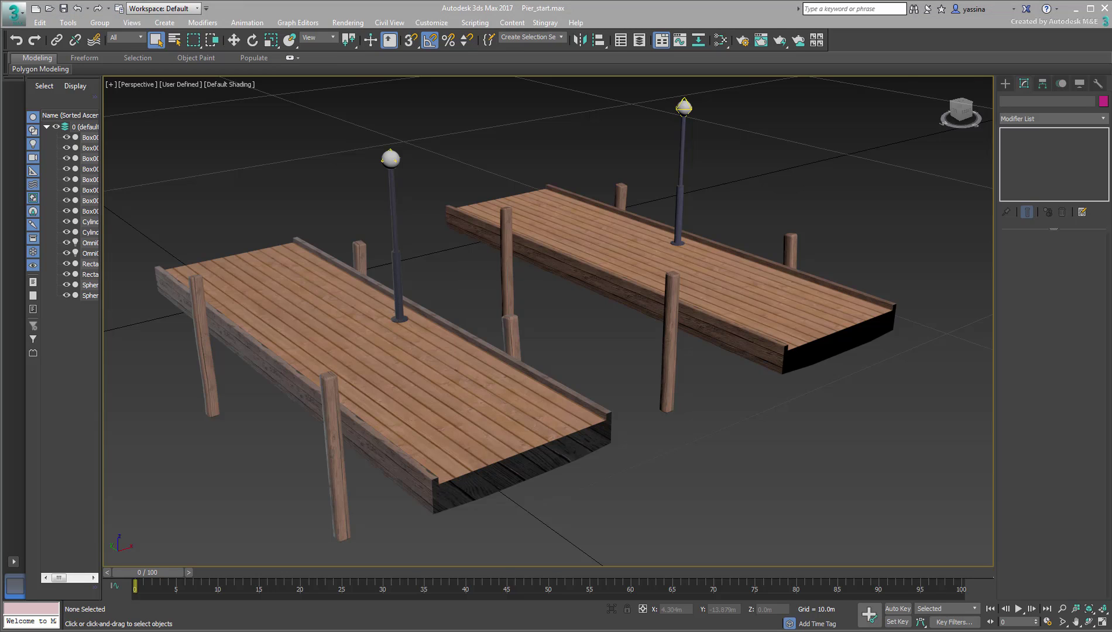
{"action": "type", "text": "awesome bump"}
{"action": "key", "text": "Return"}
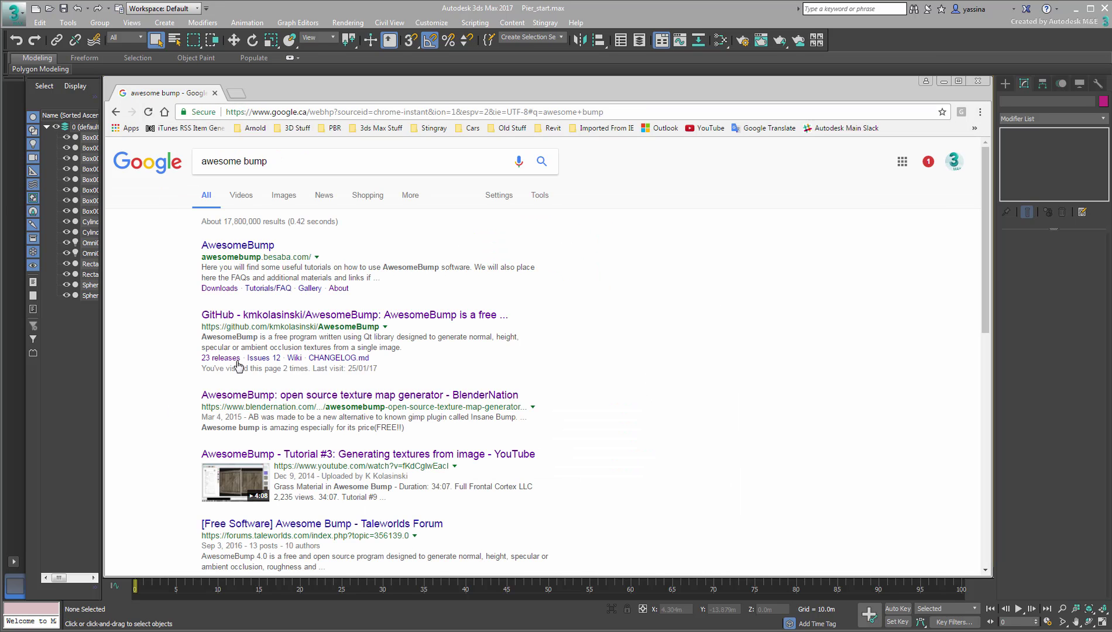
{"action": "left_click", "coordinate": [361, 316]}
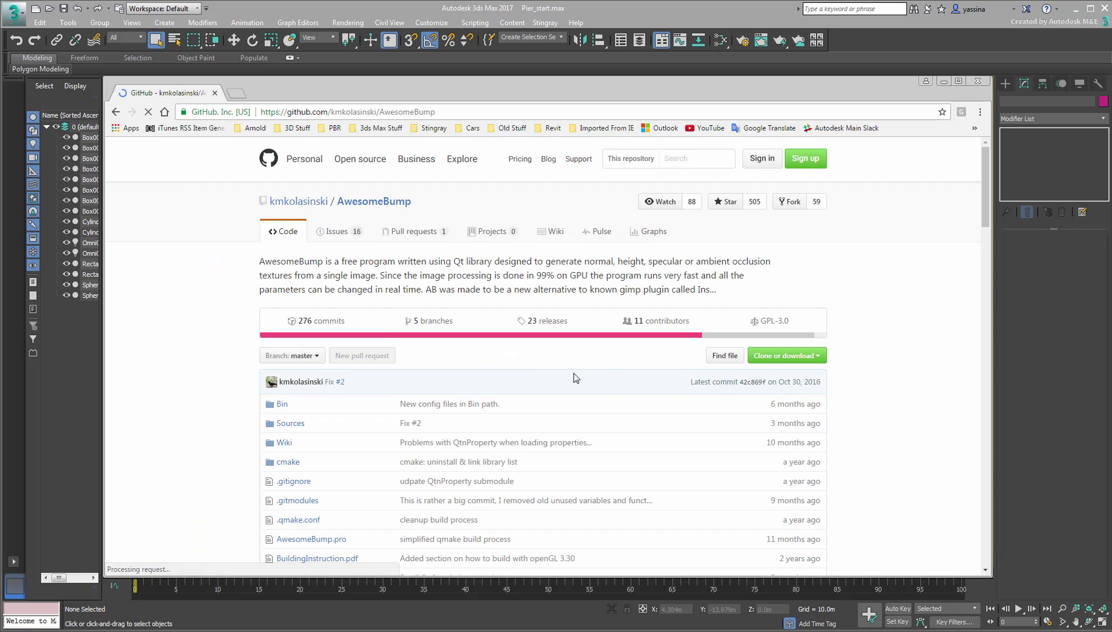
{"action": "scroll", "coordinate": [913, 365], "scroll_direction": "down", "scroll_amount": 1}
{"action": "scroll", "coordinate": [915, 366], "scroll_direction": "down", "scroll_amount": 9}
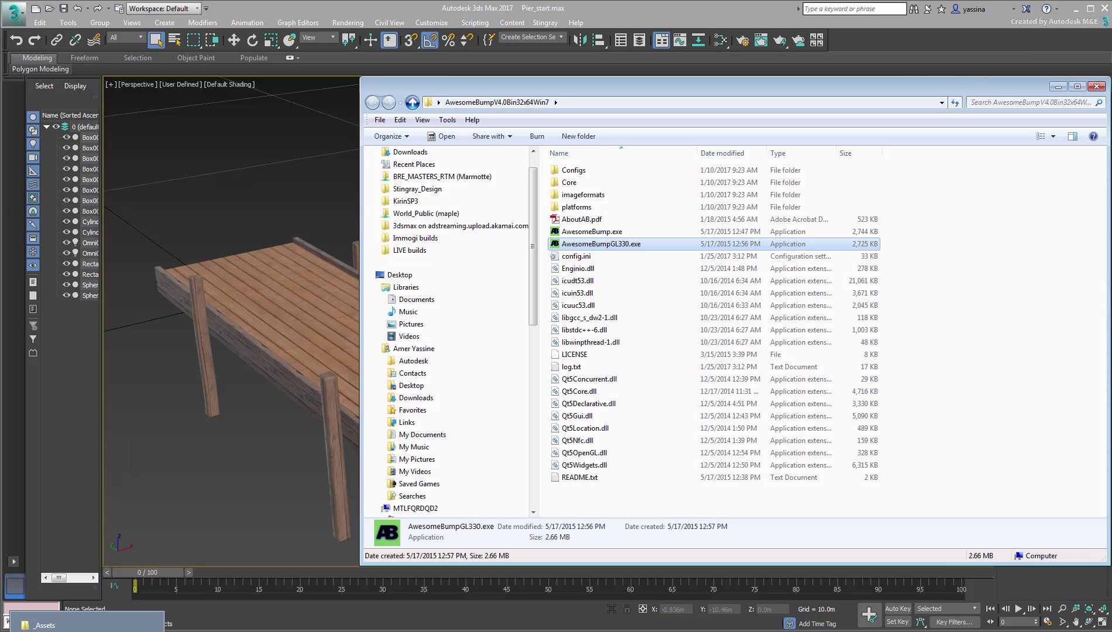
Step: Launch AwesomeBumpGL330.exe from the AwesomeBumpV4.0Bin32x64Win7 folder
{"action": "double_click", "coordinate": [609, 244]}
{"action": "left_click", "coordinate": [590, 364]}
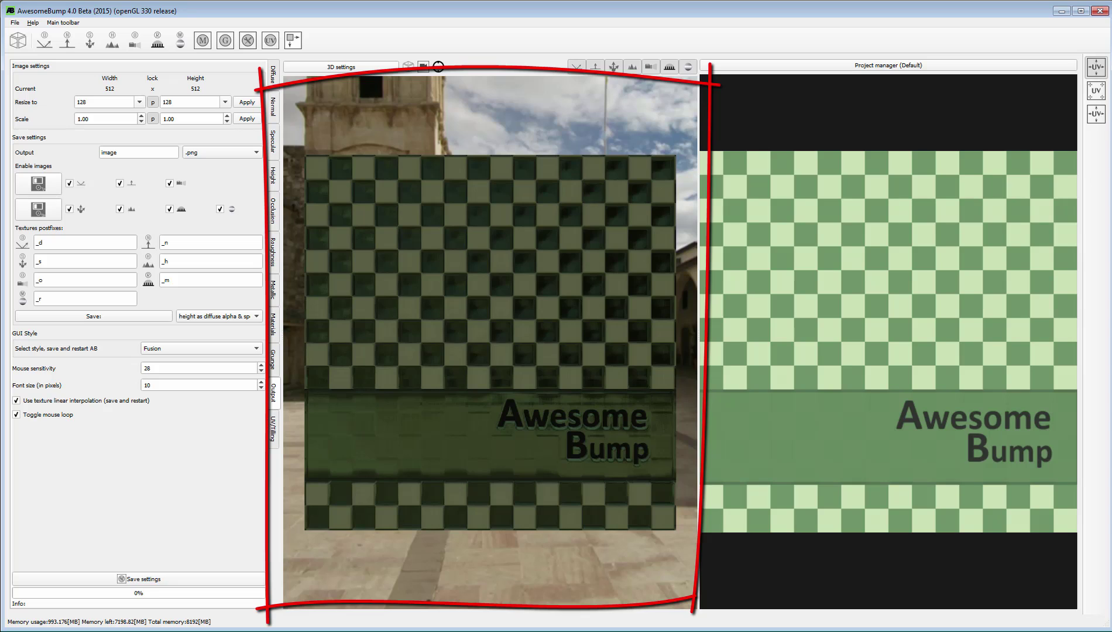
Step: Examine the default checkered cube and its surrounding environment in the 3D preview from several angles and distances
{"action": "left_click_drag", "start_coordinate": [443, 325], "coordinate": [449, 391]}
{"action": "scroll", "coordinate": [484, 389], "scroll_direction": "down", "scroll_amount": 4}
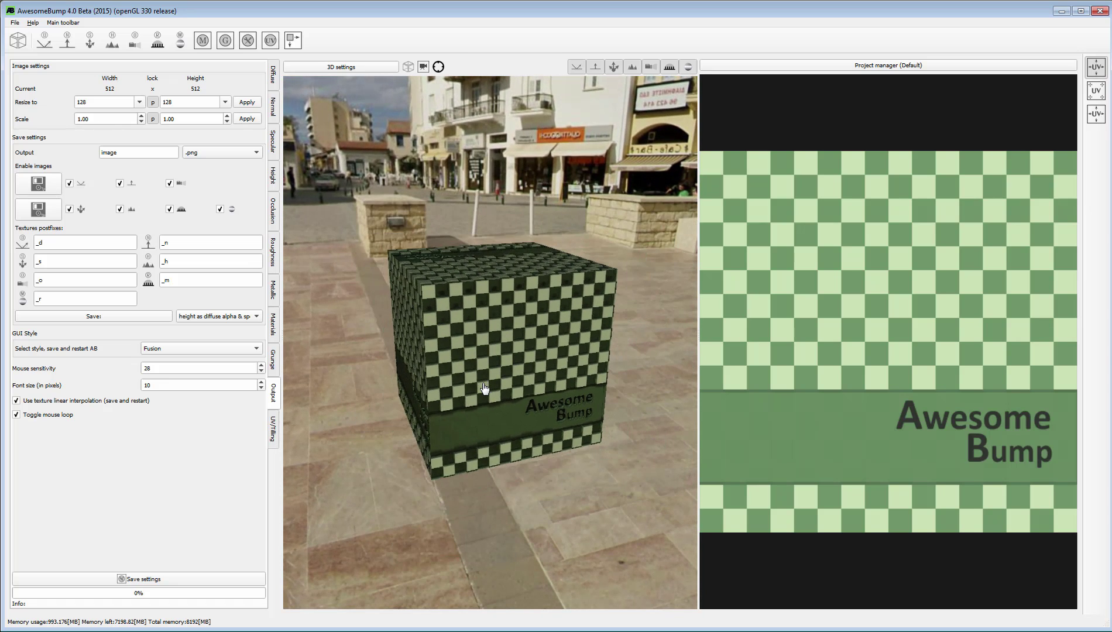
{"action": "scroll", "coordinate": [484, 389], "scroll_direction": "up", "scroll_amount": 2}
{"action": "right_click_drag", "start_coordinate": [554, 363], "coordinate": [586, 373]}
{"action": "scroll", "coordinate": [579, 374], "scroll_direction": "up", "scroll_amount": 3}
{"action": "left_click_drag", "start_coordinate": [490, 448], "coordinate": [497, 453]}
{"action": "mouse_move", "coordinate": [537, 349]}
{"action": "left_mouse_down", "text": "ctrl"}
{"action": "mouse_move", "coordinate": [401, 373]}
{"action": "mouse_move", "coordinate": [310, 276]}
{"action": "mouse_move", "coordinate": [409, 192]}
{"action": "mouse_move", "coordinate": [645, 296]}
{"action": "mouse_move", "coordinate": [503, 312]}
{"action": "mouse_move", "coordinate": [489, 340]}
{"action": "left_mouse_up", "text": "ctrl"}
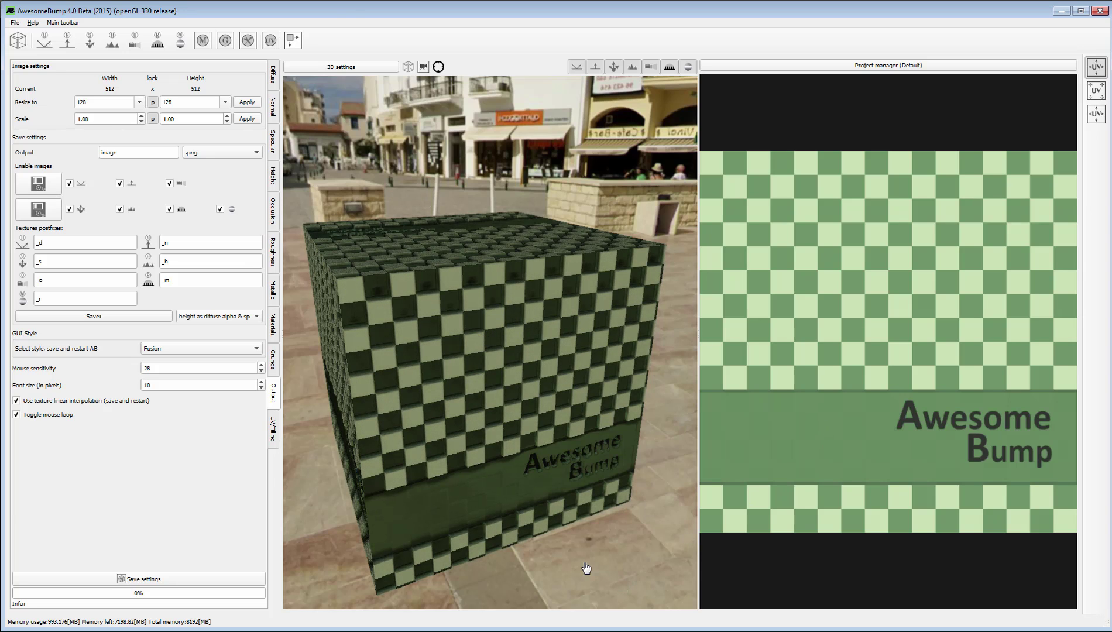
Step: Try the Sphere and Cylinder meshes in the 3D preview settings, and restore the Cube mesh
{"action": "left_click", "coordinate": [350, 67]}
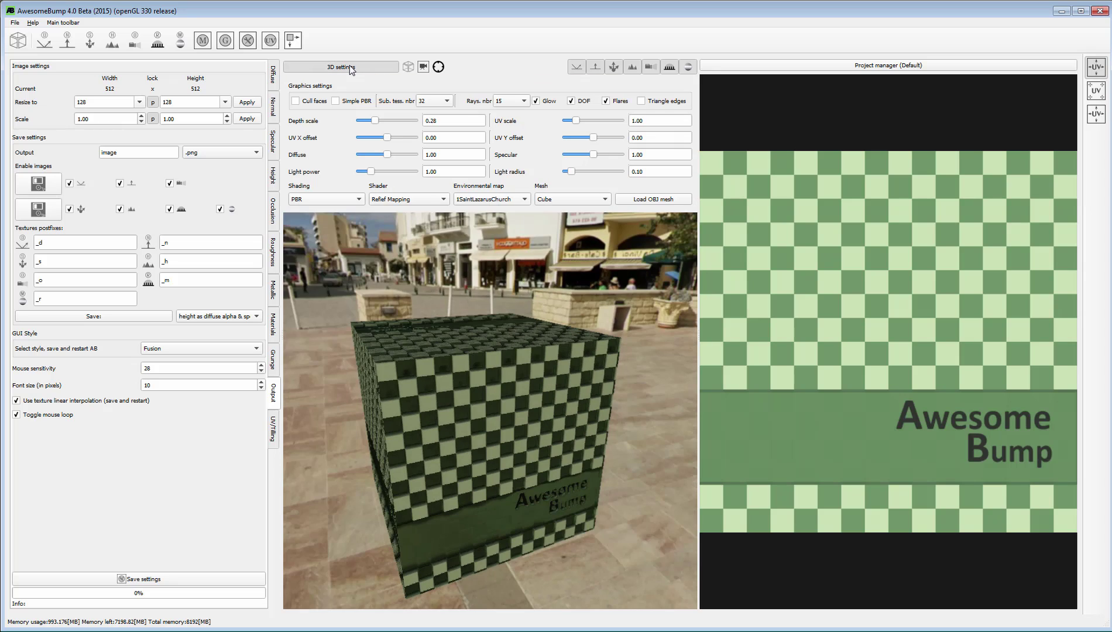
{"action": "left_click", "coordinate": [602, 199]}
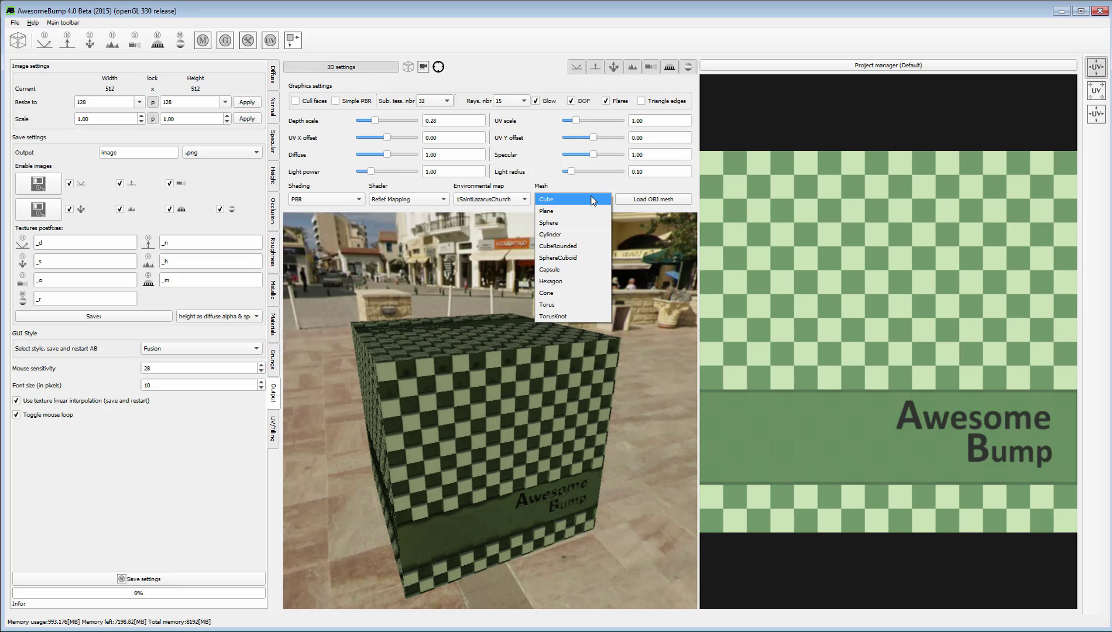
{"action": "left_click", "coordinate": [556, 224]}
{"action": "left_click", "coordinate": [561, 200]}
{"action": "left_click", "coordinate": [564, 212]}
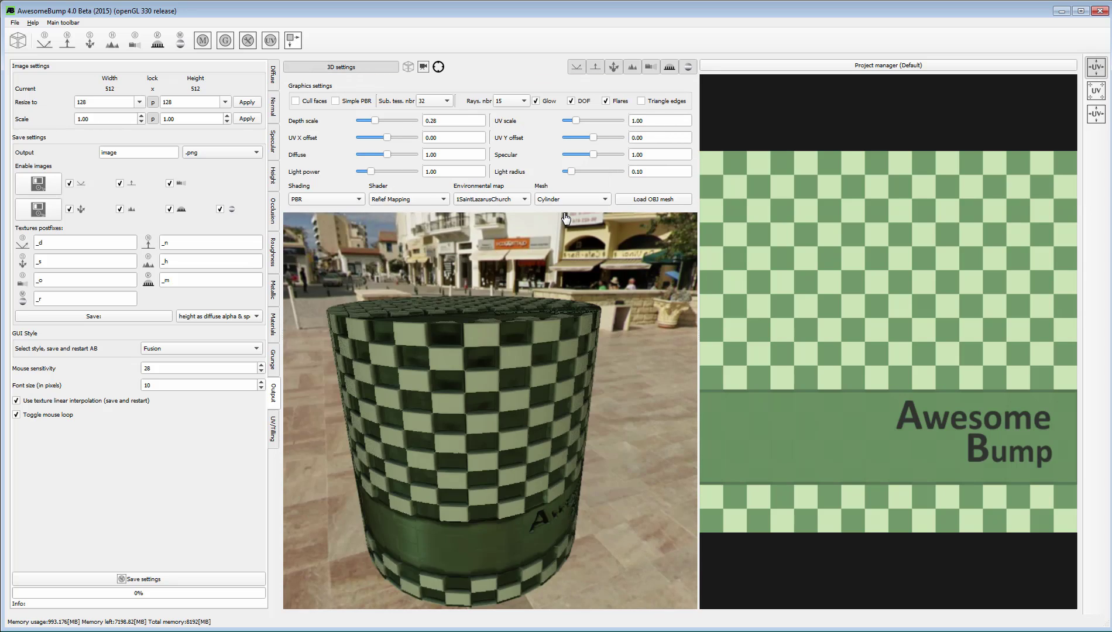
{"action": "left_click", "coordinate": [571, 201]}
{"action": "left_click", "coordinate": [565, 165]}
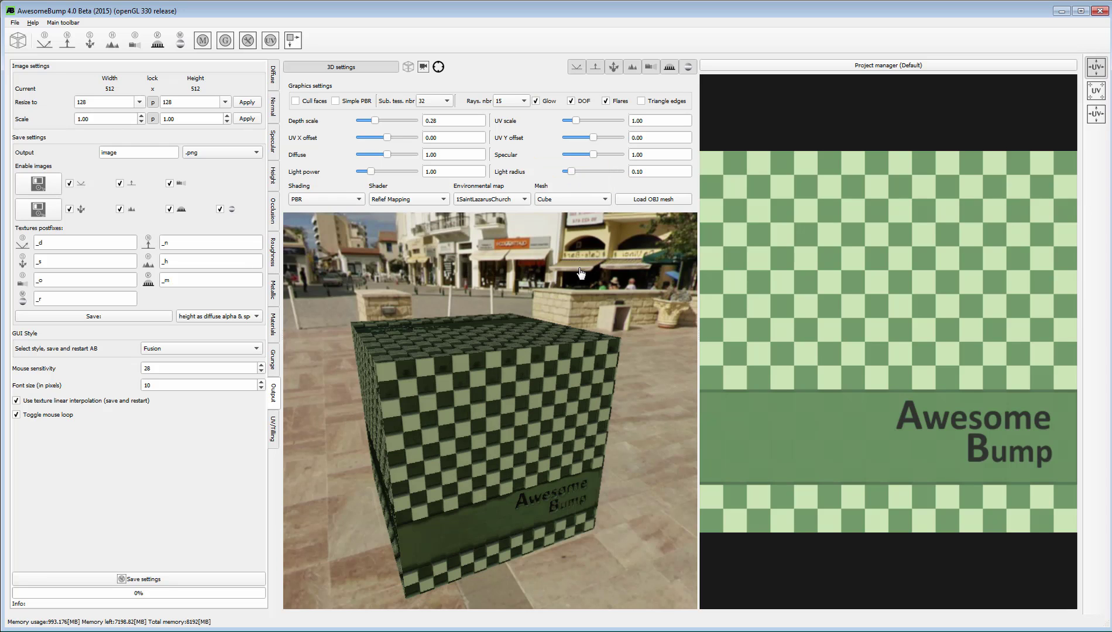
Step: Try the beach environmental map behind the preview cube, and restore the SaintLazarusChurch map
{"action": "left_click", "coordinate": [507, 202]}
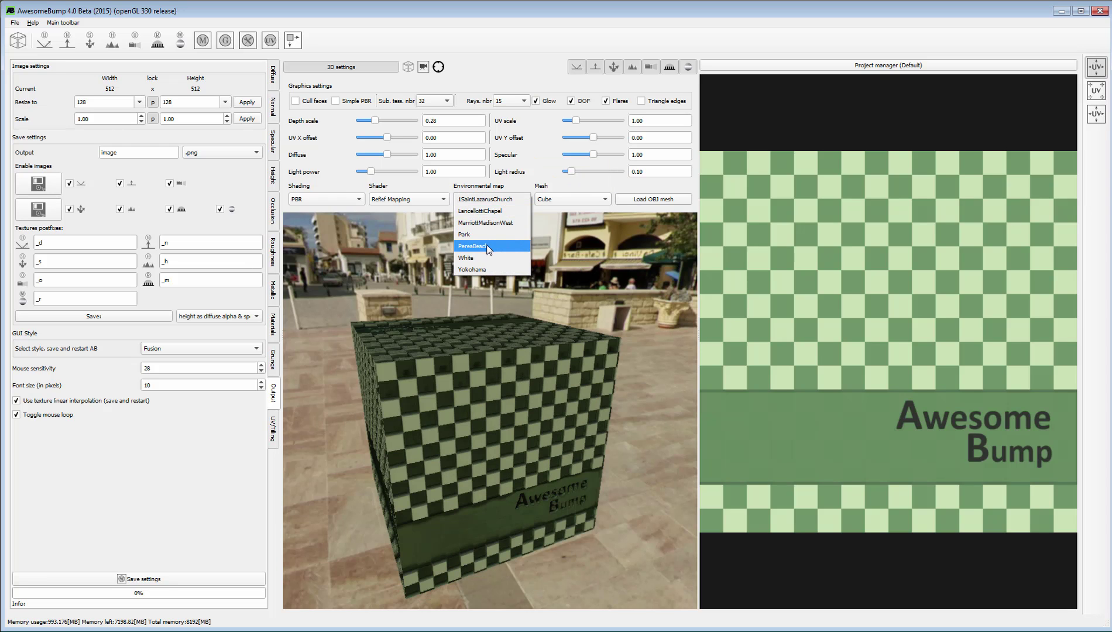
{"action": "left_click", "coordinate": [488, 247]}
{"action": "mouse_move", "coordinate": [500, 413]}
{"action": "left_mouse_down"}
{"action": "mouse_move", "coordinate": [404, 426]}
{"action": "mouse_move", "coordinate": [672, 426]}
{"action": "mouse_move", "coordinate": [530, 408]}
{"action": "mouse_move", "coordinate": [332, 418]}
{"action": "mouse_move", "coordinate": [508, 427]}
{"action": "mouse_move", "coordinate": [486, 409]}
{"action": "left_mouse_up"}
{"action": "left_click", "coordinate": [492, 199]}
{"action": "left_click", "coordinate": [491, 155]}
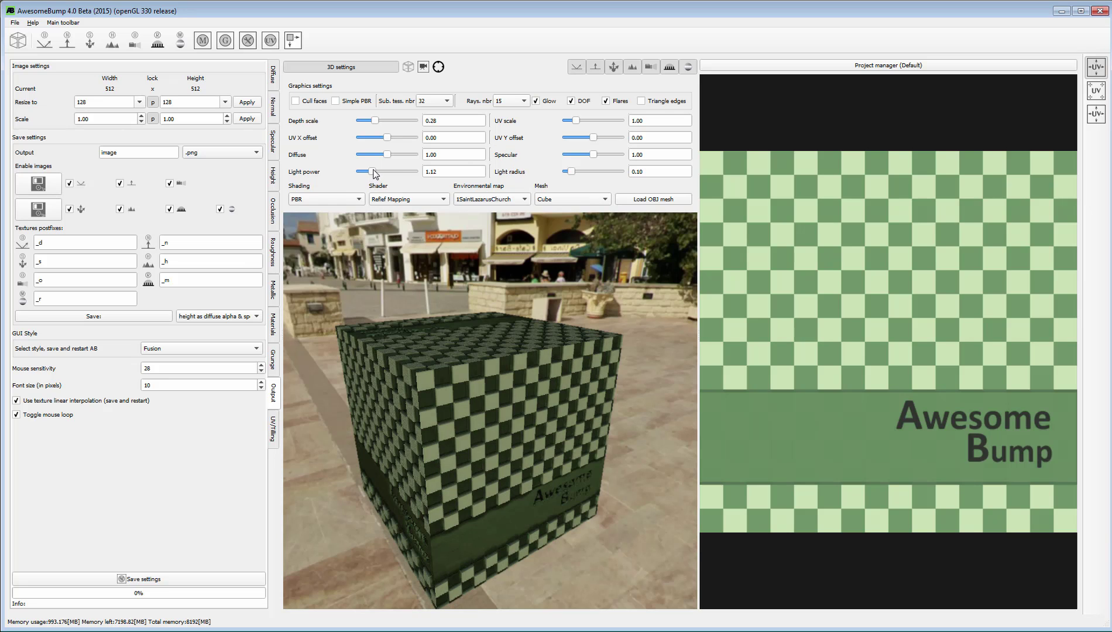
Step: Set the 3D preview's light power to 2.02, check the cube's lighting and hide the 3D settings
{"action": "mouse_move", "coordinate": [371, 172]}
{"action": "left_mouse_down"}
{"action": "mouse_move", "coordinate": [395, 174]}
{"action": "mouse_move", "coordinate": [384, 174]}
{"action": "left_mouse_up"}
{"action": "left_click_drag", "start_coordinate": [513, 429], "coordinate": [505, 420]}
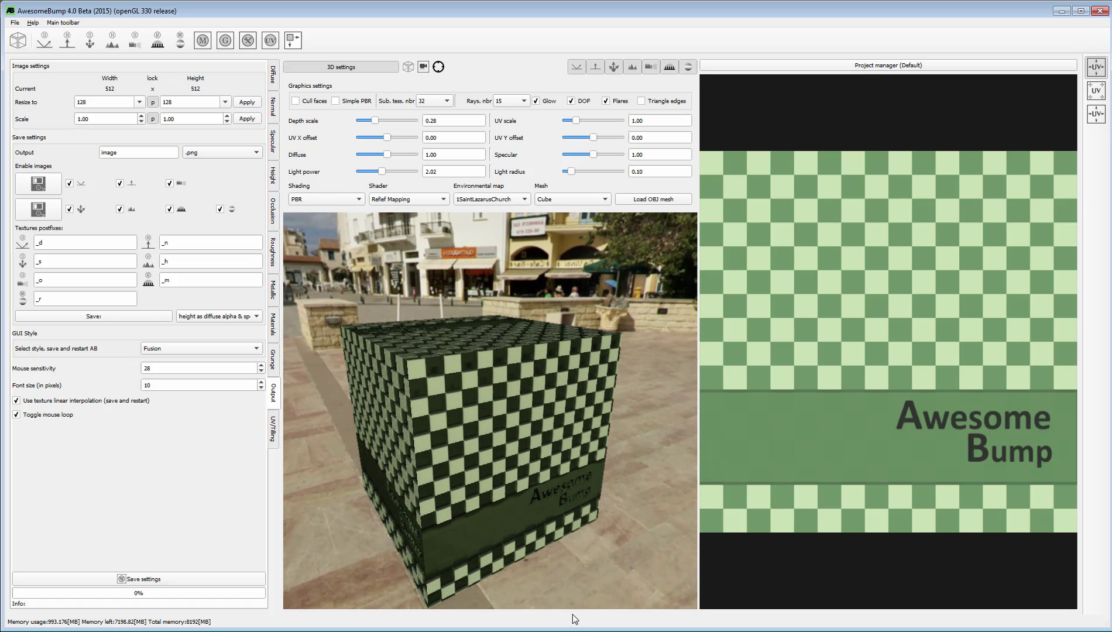
{"action": "left_click", "coordinate": [340, 67]}
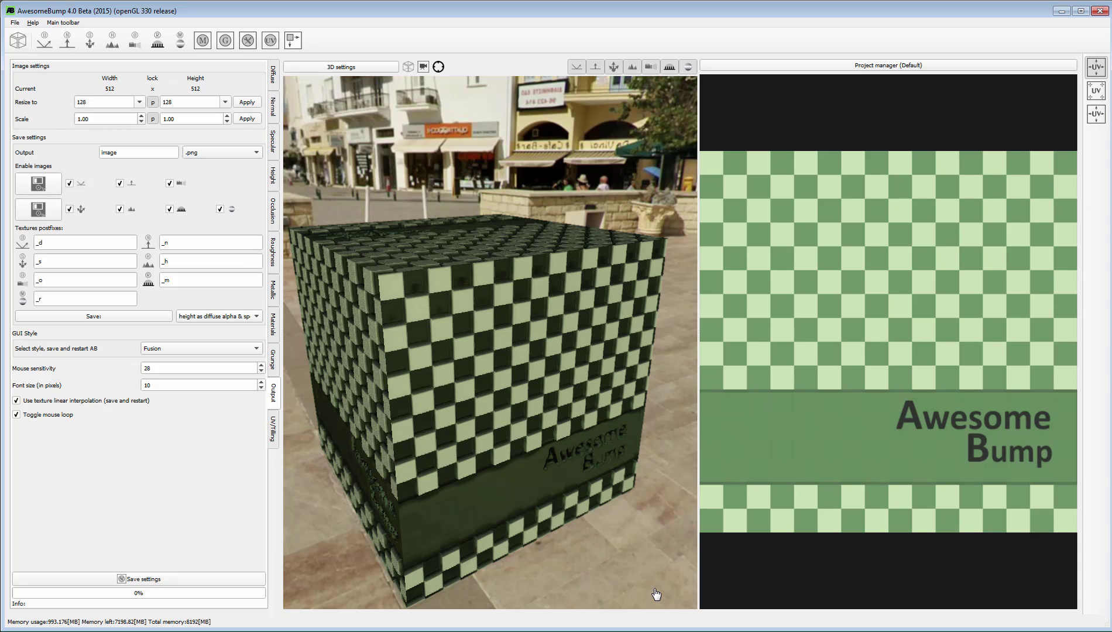
Step: Load Brick_COLOR.png from the Pier folder as the diffuse texture in AwesomeBump
{"action": "key", "text": "alt+Tab"}
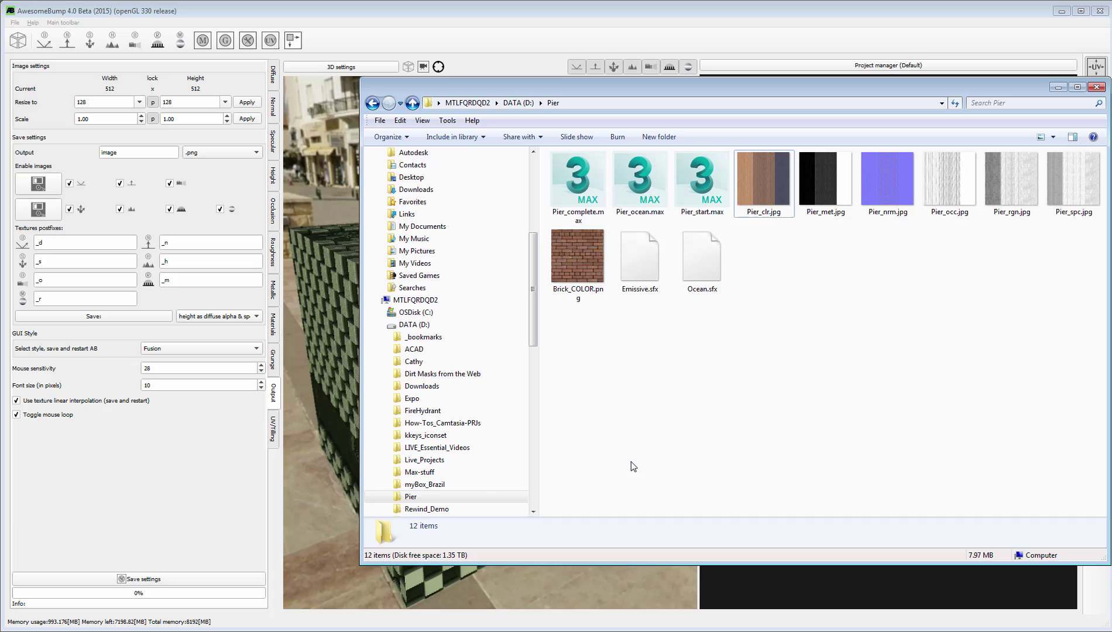
{"action": "left_click", "coordinate": [570, 283]}
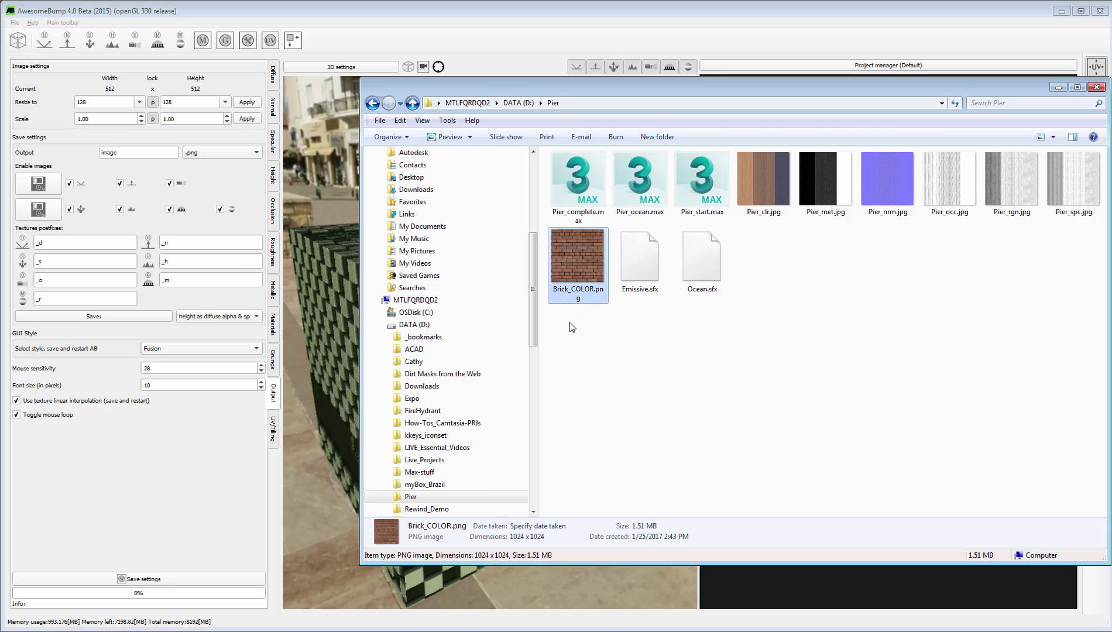
{"action": "left_click", "coordinate": [273, 76]}
{"action": "key", "text": "alt+Tab"}
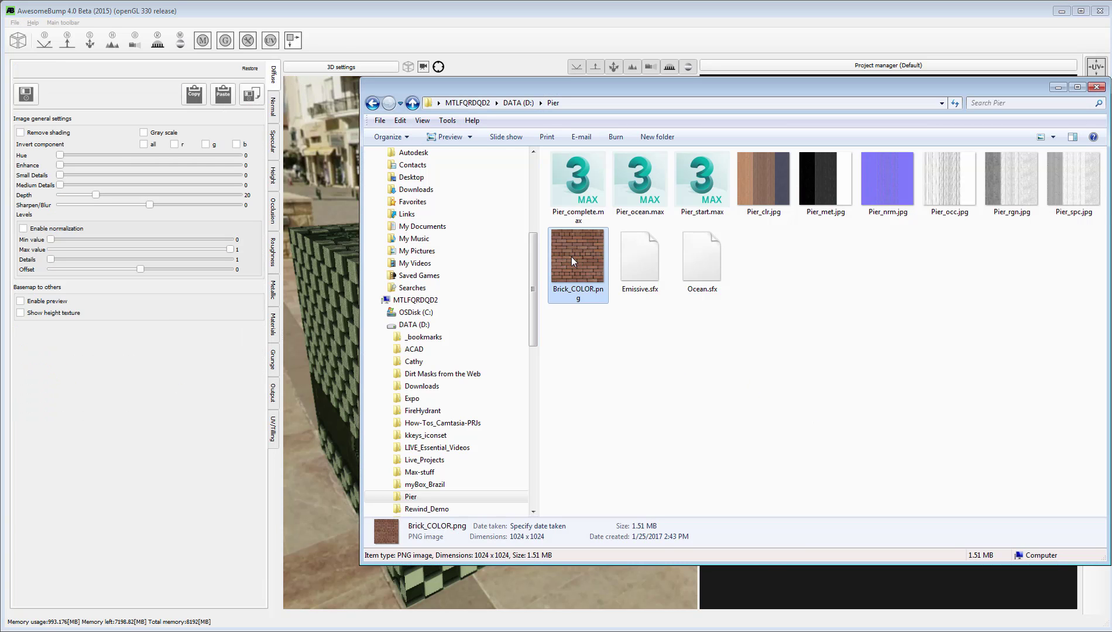
{"action": "left_click_drag", "start_coordinate": [572, 256], "coordinate": [127, 362]}
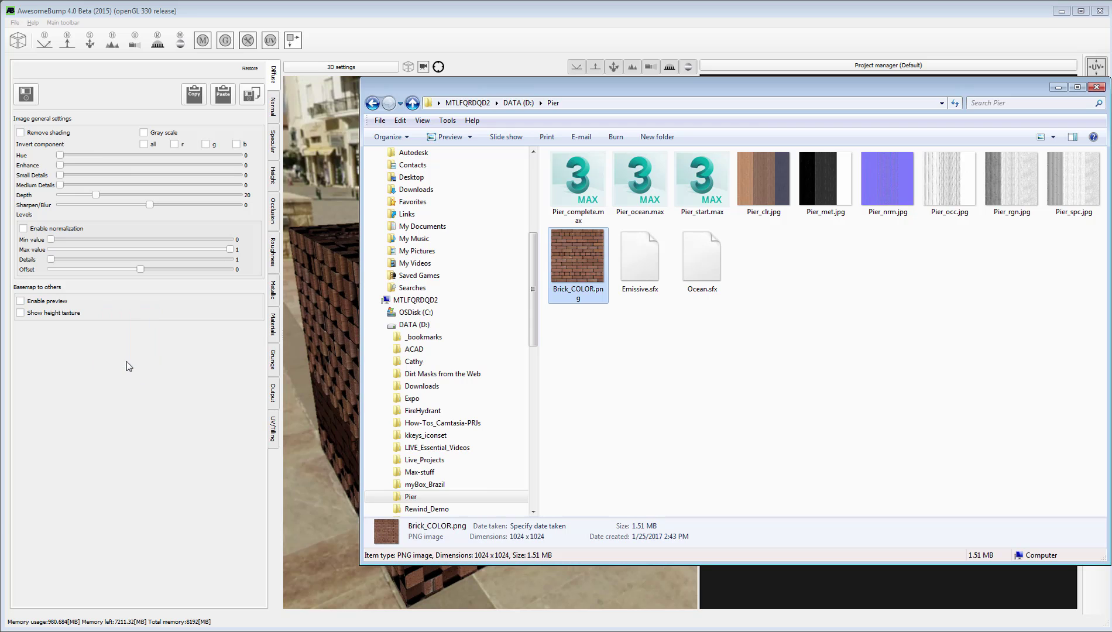
{"action": "left_click", "coordinate": [1058, 87]}
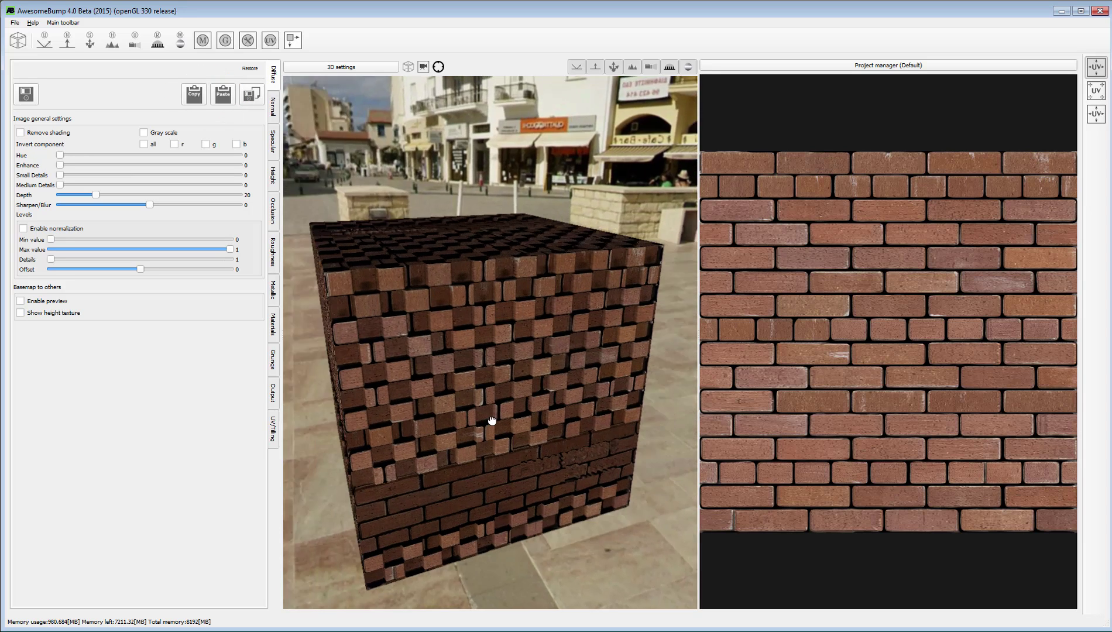
Step: Convert the brick base map to normal and height maps with preview enabled and the Small detail Amplitude set to -211
{"action": "mouse_move", "coordinate": [529, 427]}
{"action": "left_mouse_down"}
{"action": "mouse_move", "coordinate": [484, 422]}
{"action": "mouse_move", "coordinate": [514, 422]}
{"action": "left_mouse_up"}
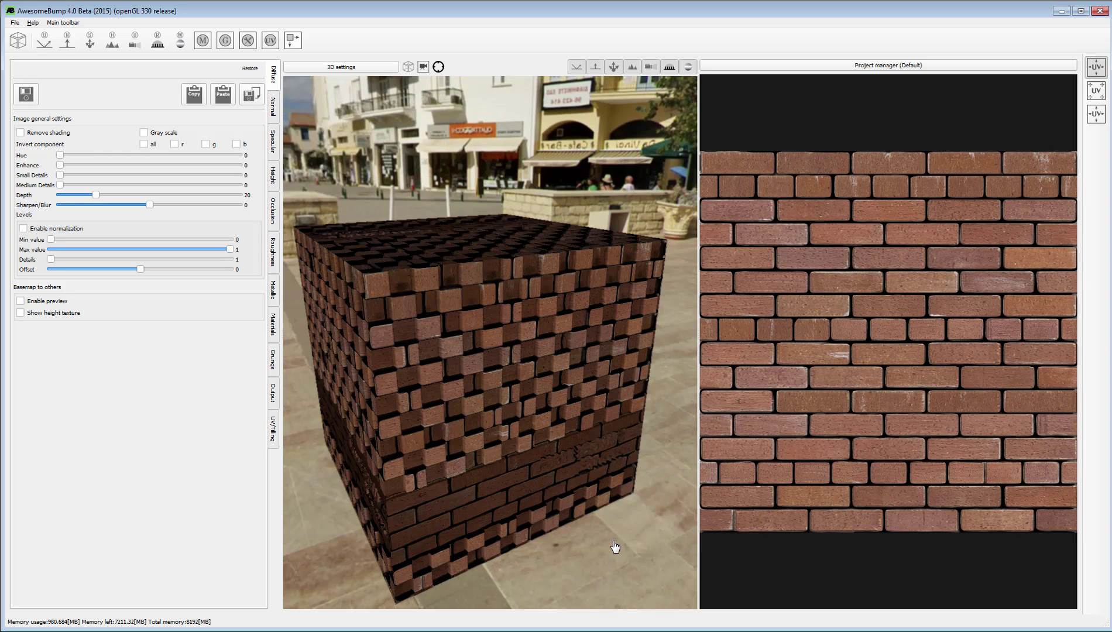
{"action": "left_click_drag", "start_coordinate": [449, 425], "coordinate": [471, 430]}
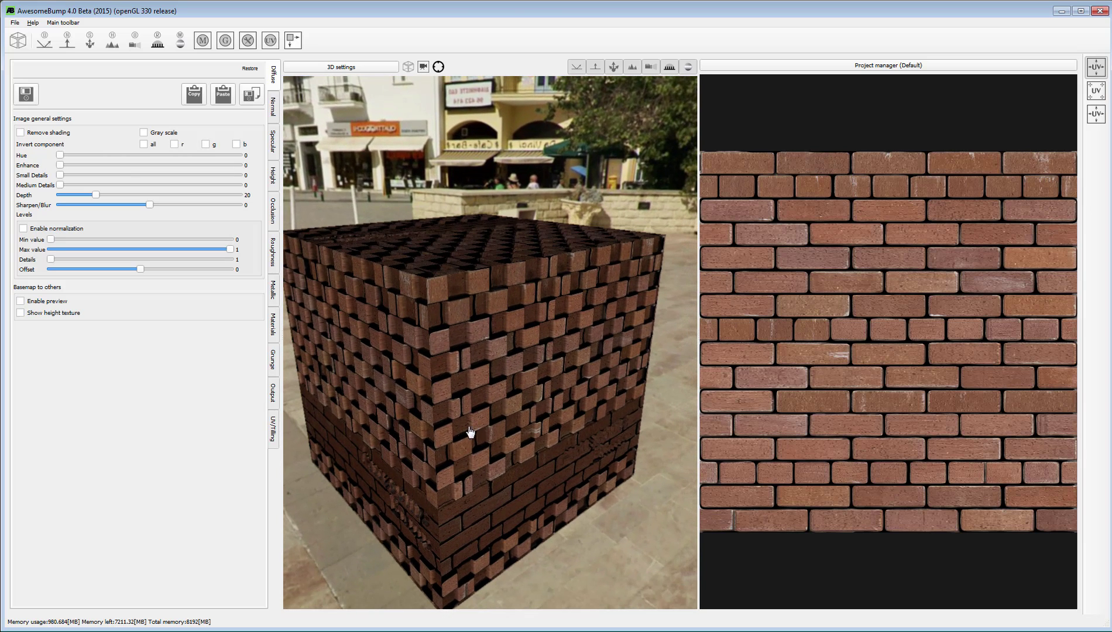
{"action": "left_click", "coordinate": [21, 301]}
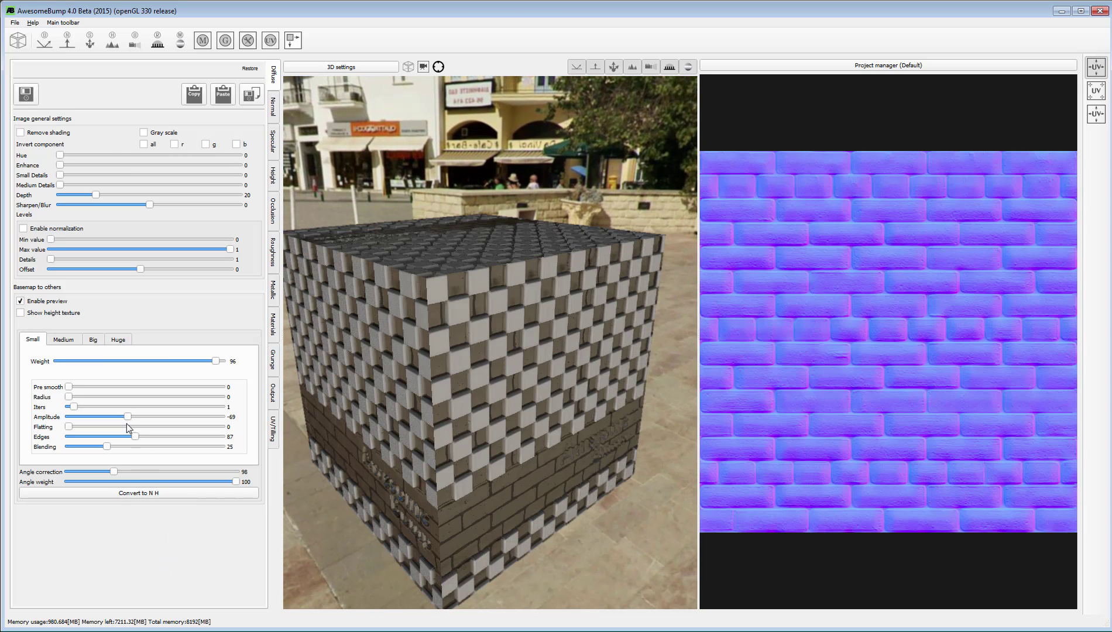
{"action": "left_click_drag", "start_coordinate": [118, 417], "coordinate": [91, 418]}
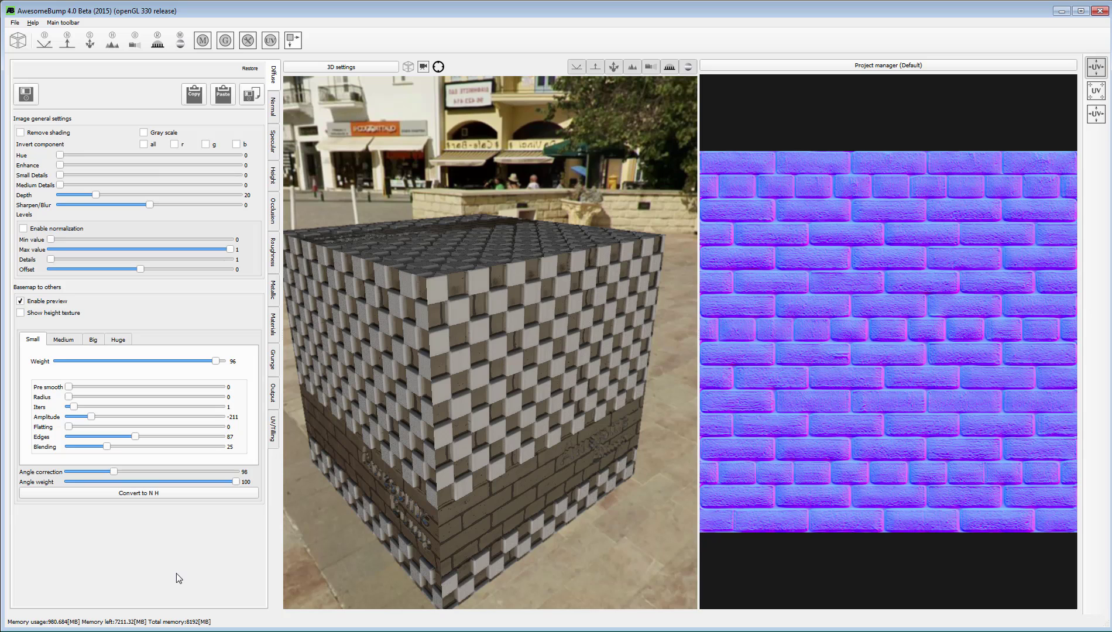
{"action": "left_click", "coordinate": [151, 494]}
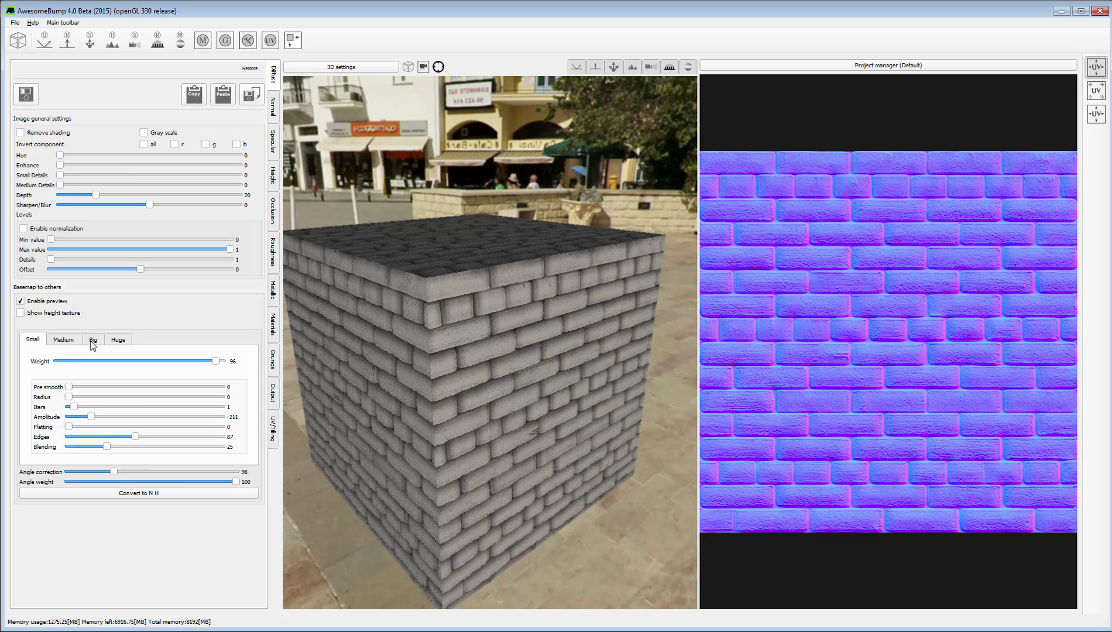
Step: Disable the base map conversion preview and inspect the brick color texture closely on the 3D cube
{"action": "left_click", "coordinate": [44, 302]}
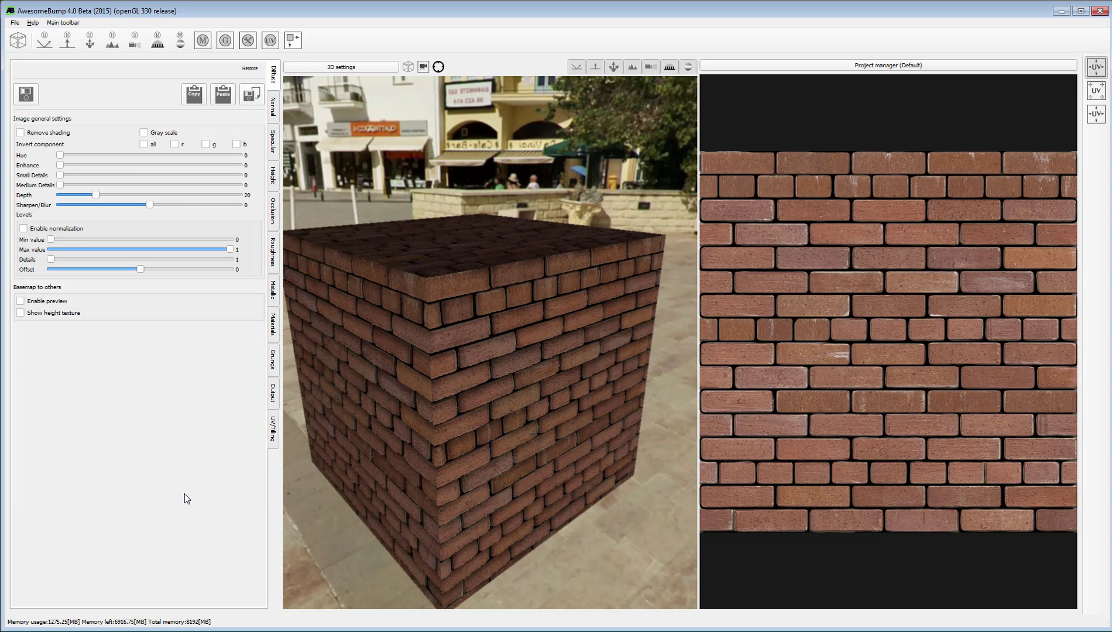
{"action": "left_click_drag", "start_coordinate": [556, 384], "coordinate": [485, 351]}
{"action": "scroll", "coordinate": [485, 351], "scroll_direction": "up", "scroll_amount": 3}
{"action": "mouse_move", "coordinate": [518, 390]}
{"action": "left_mouse_down"}
{"action": "mouse_move", "coordinate": [536, 471]}
{"action": "mouse_move", "coordinate": [531, 392]}
{"action": "mouse_move", "coordinate": [522, 401]}
{"action": "left_mouse_up"}
Step: Set the normal map's Sharpen/Blur to -4 and Medium Details to 9, and raise the specular map's Amplifier
{"action": "left_click", "coordinate": [274, 105]}
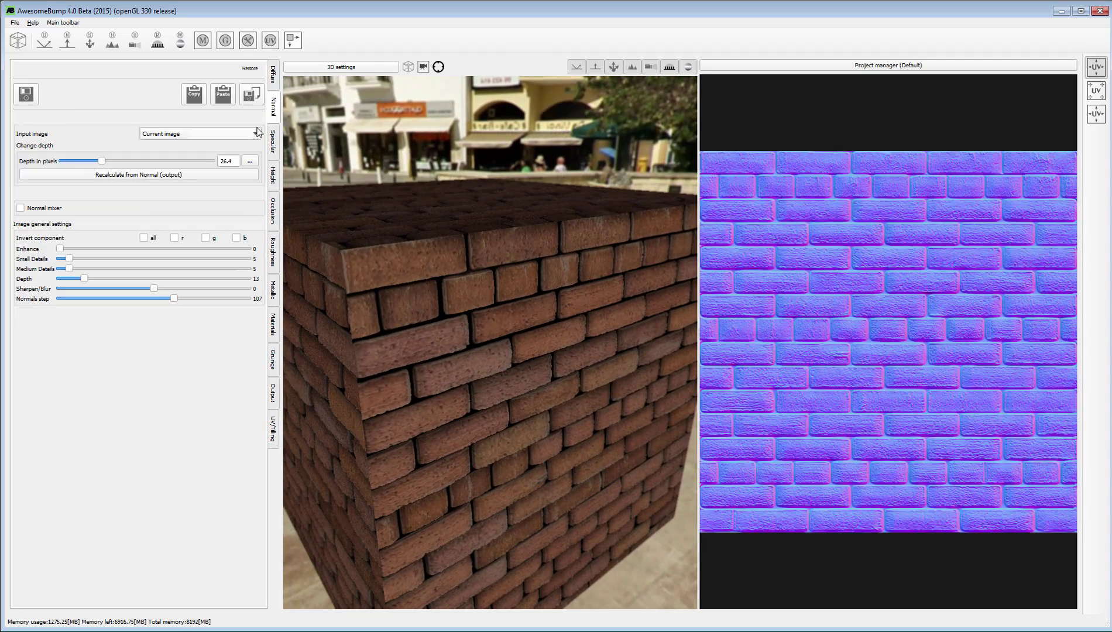
{"action": "left_click_drag", "start_coordinate": [119, 288], "coordinate": [135, 288]}
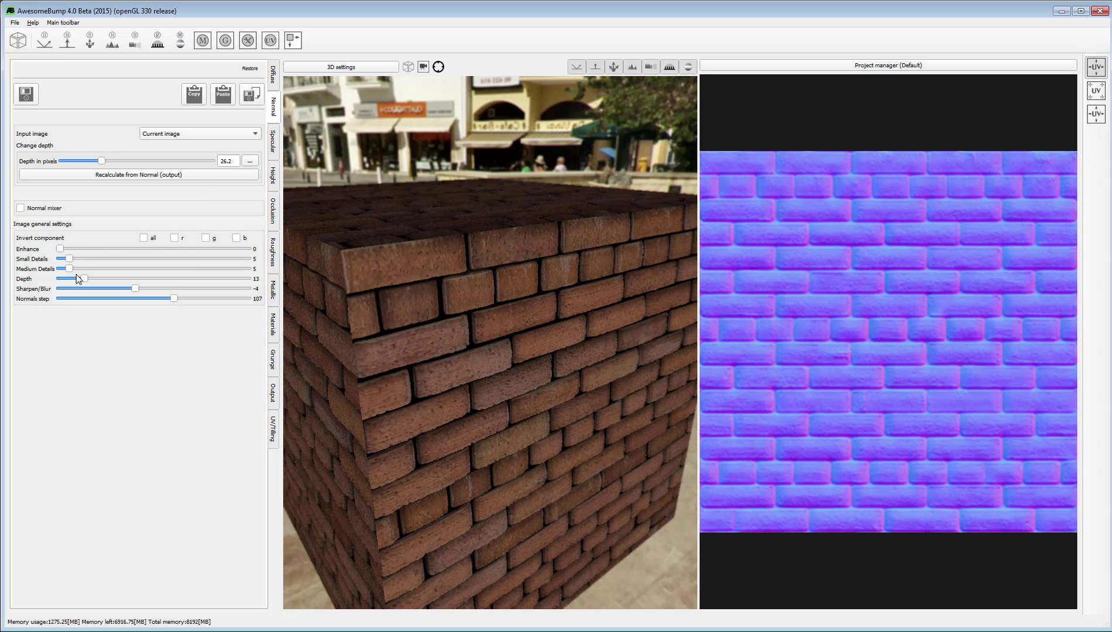
{"action": "left_click", "coordinate": [273, 141]}
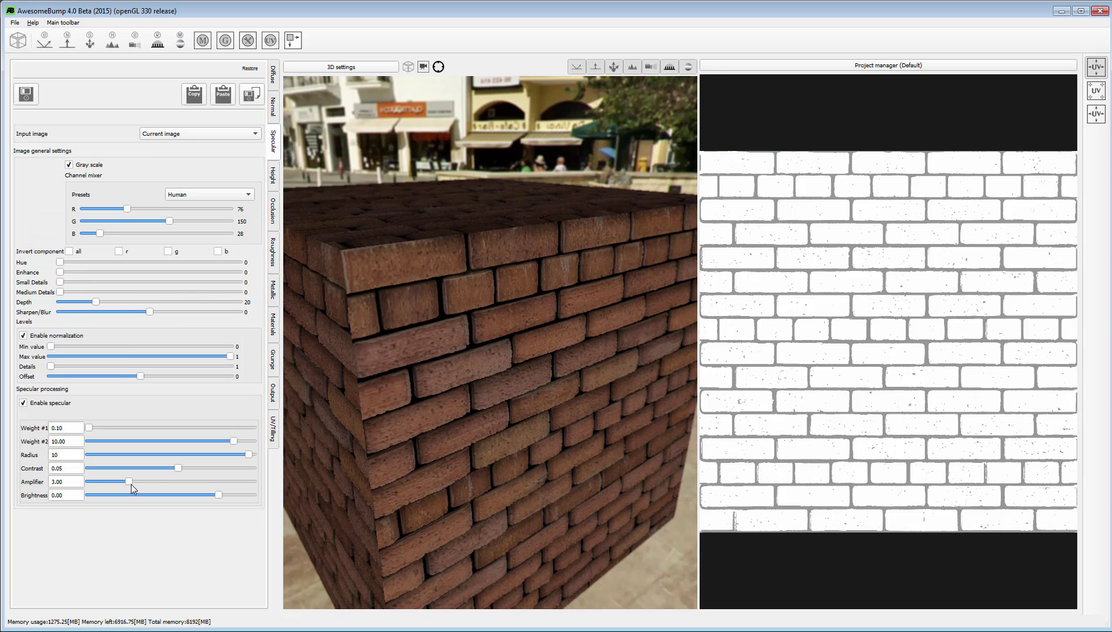
{"action": "left_click", "coordinate": [144, 481]}
Step: Review the generated height map and set the occlusion map's levels Offset to 3
{"action": "left_click", "coordinate": [273, 175]}
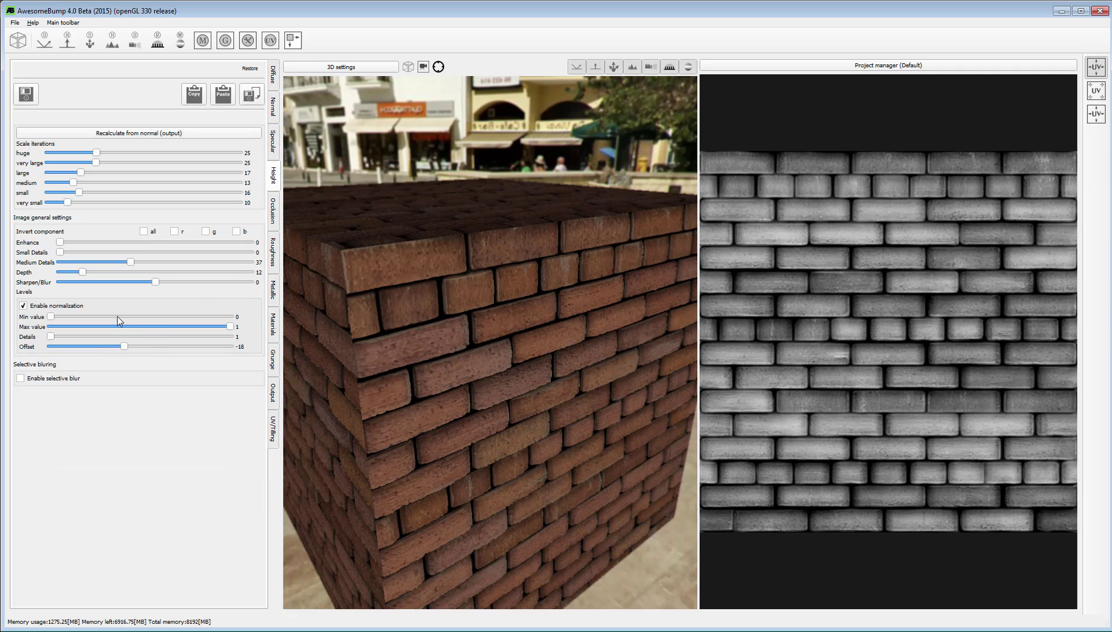
{"action": "left_click", "coordinate": [274, 212]}
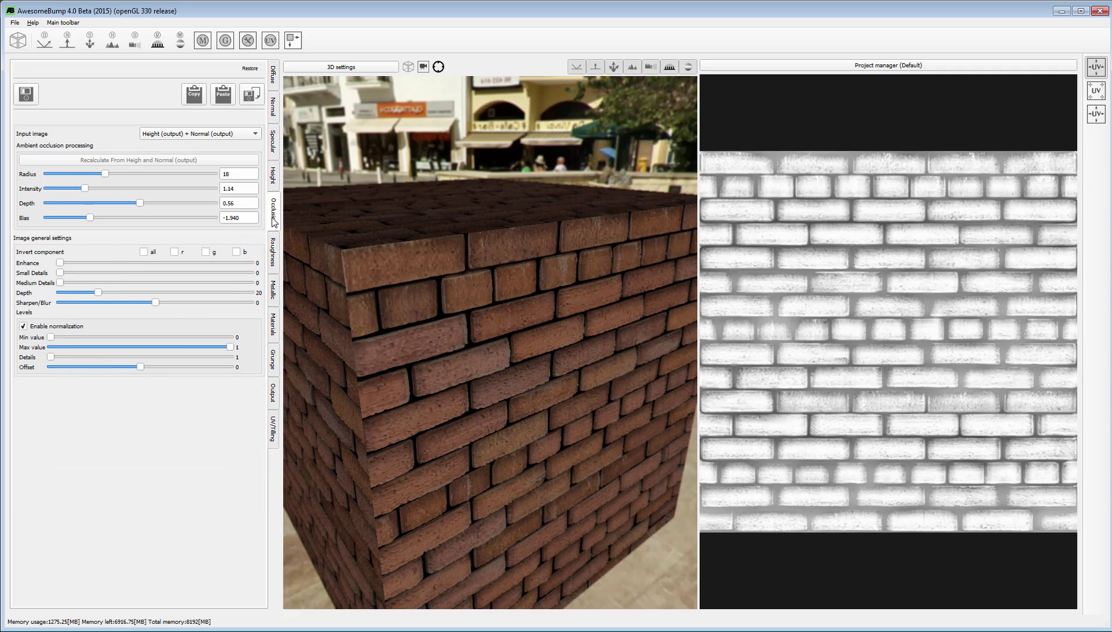
{"action": "mouse_move", "coordinate": [147, 372]}
{"action": "left_mouse_down"}
{"action": "mouse_move", "coordinate": [121, 369]}
{"action": "mouse_move", "coordinate": [145, 370]}
{"action": "left_mouse_up"}
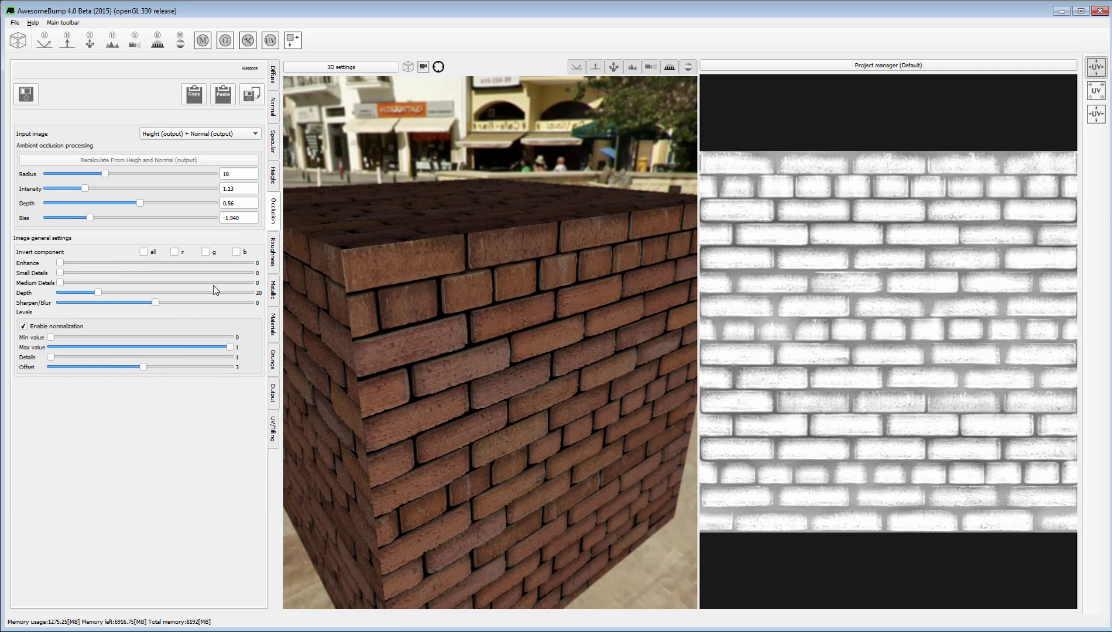
Step: Set the roughness map's color filter Offset to -38 and inspect the textured cube from several angles and distances
{"action": "left_click", "coordinate": [277, 262]}
{"action": "left_click_drag", "start_coordinate": [173, 259], "coordinate": [144, 265]}
{"action": "left_click_drag", "start_coordinate": [498, 428], "coordinate": [488, 404]}
{"action": "scroll", "coordinate": [509, 379], "scroll_direction": "up", "scroll_amount": 5}
{"action": "scroll", "coordinate": [497, 386], "scroll_direction": "down", "scroll_amount": 5}
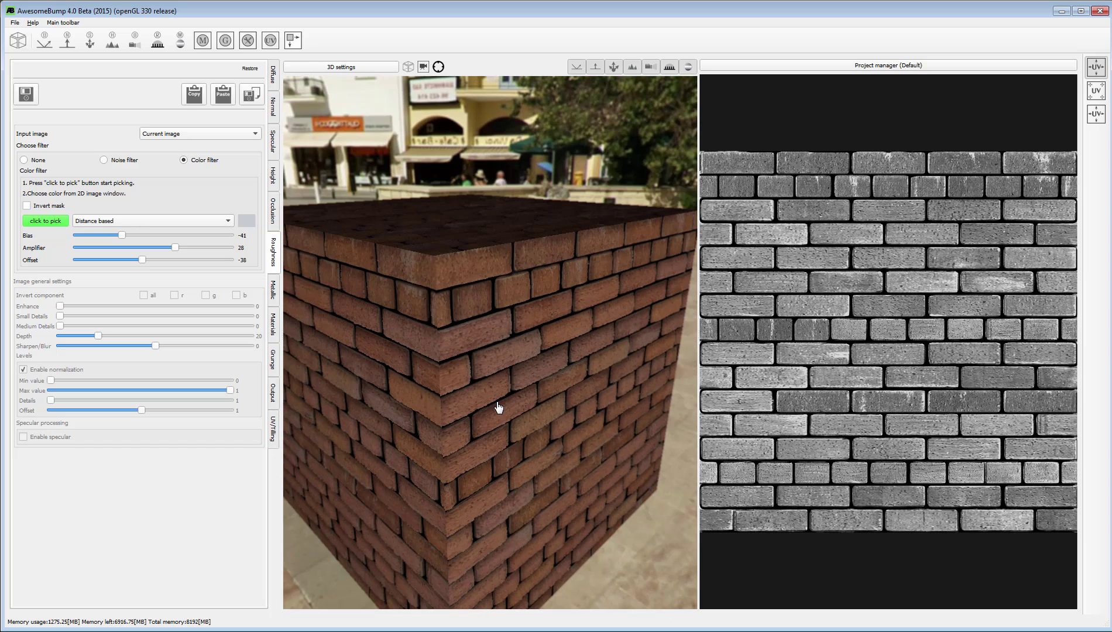
{"action": "left_click_drag", "start_coordinate": [491, 405], "coordinate": [501, 470]}
{"action": "right_click_drag", "start_coordinate": [488, 319], "coordinate": [505, 399]}
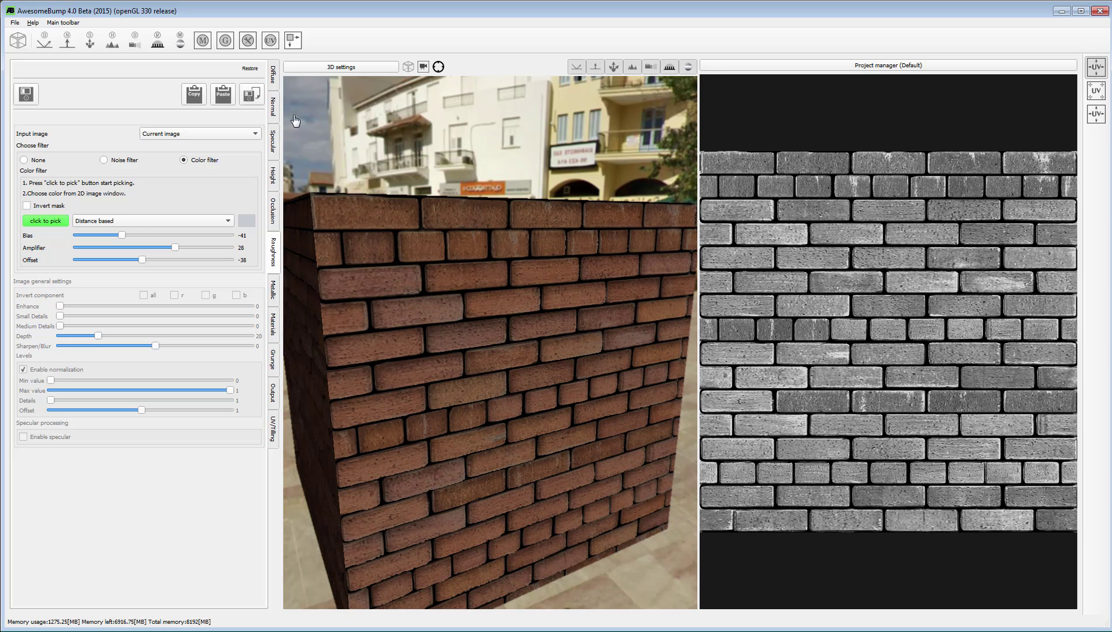
Step: Copy the generated normal map and paste it as a new layer into Brick_COLOR.png in Photoshop
{"action": "left_click", "coordinate": [275, 112]}
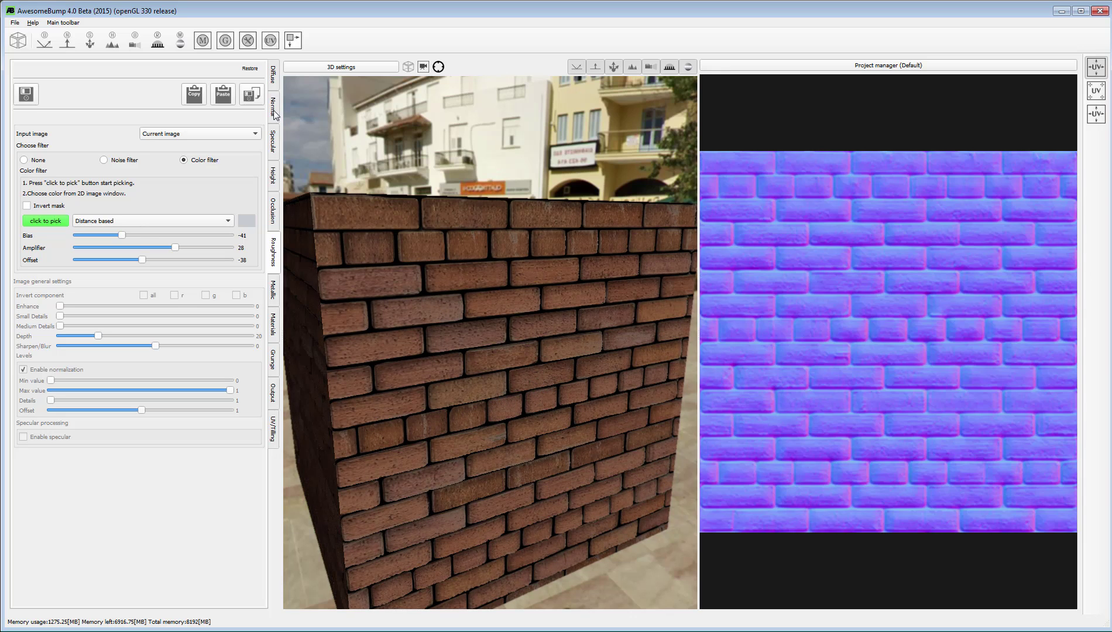
{"action": "left_click", "coordinate": [194, 97]}
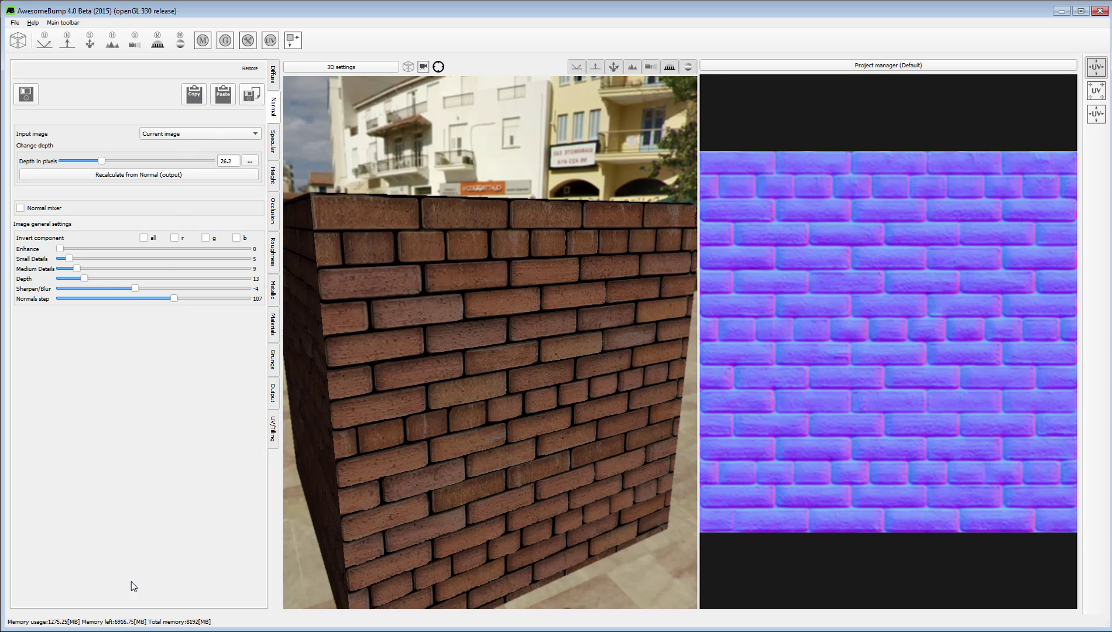
{"action": "key", "text": "alt+Tab"}
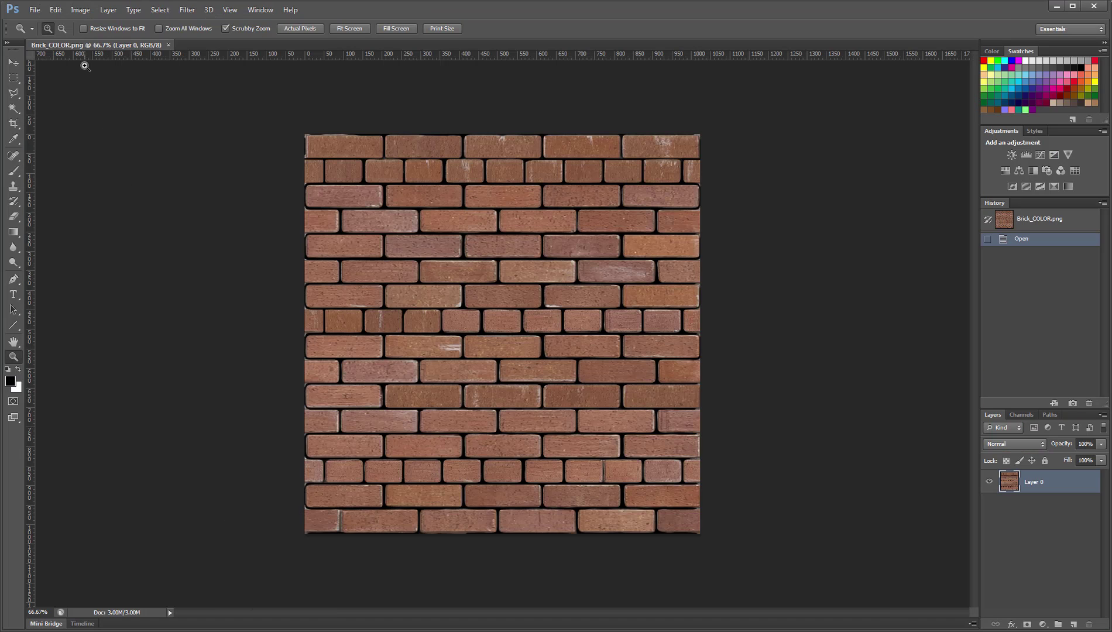
{"action": "left_click", "coordinate": [56, 10]}
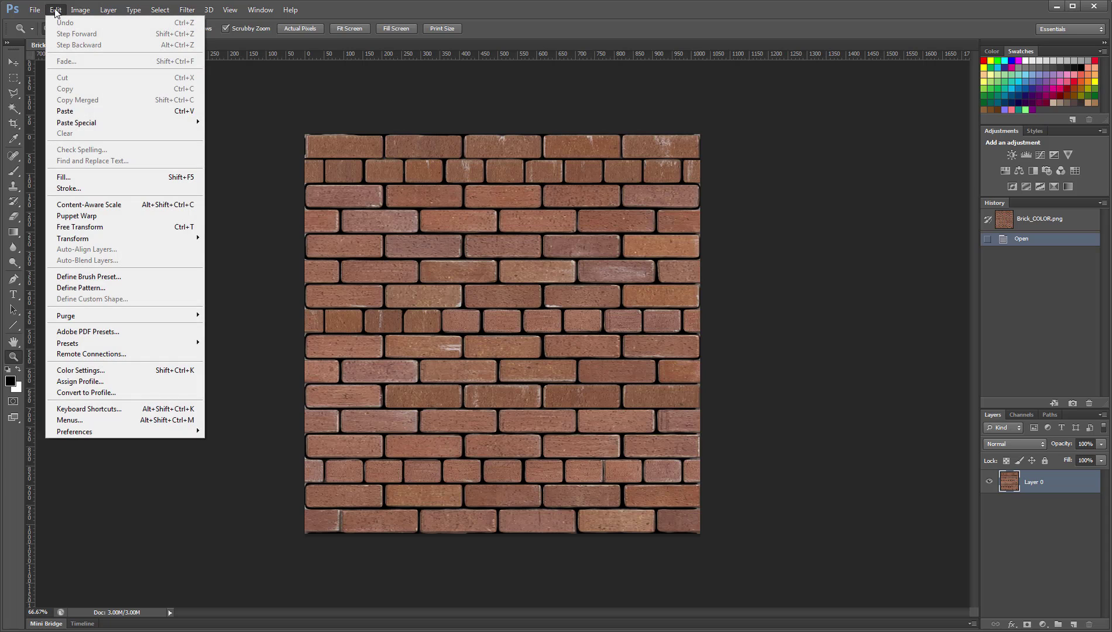
{"action": "left_click", "coordinate": [79, 112]}
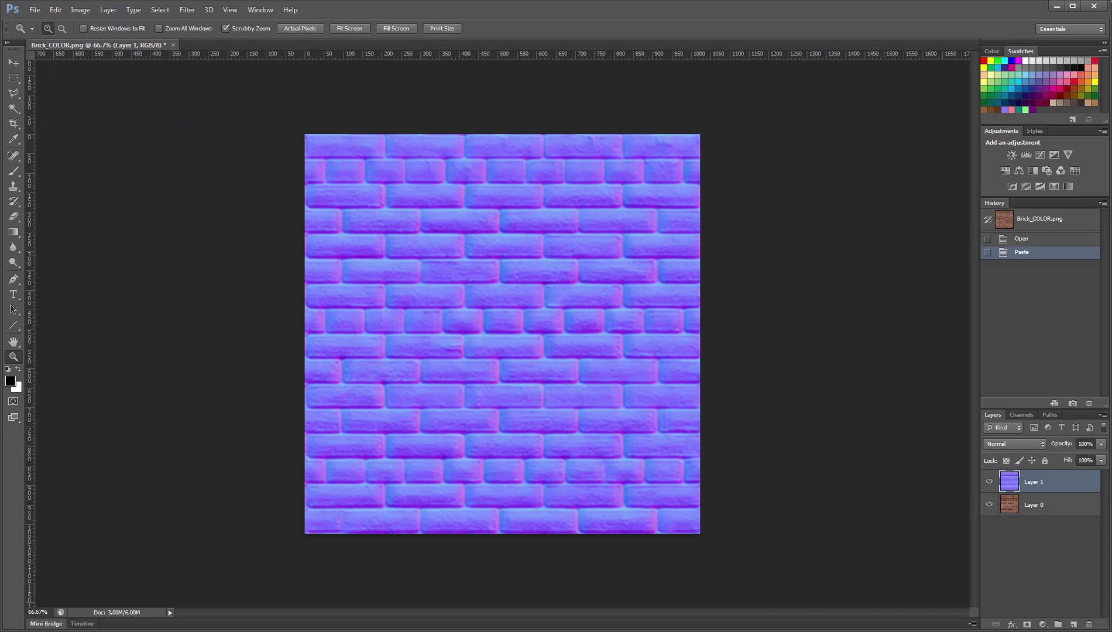
Step: Copy the occlusion map from AwesomeBump and paste it above the normal map layer in Photoshop's Brick_COLOR.png
{"action": "key", "text": "alt+Tab"}
{"action": "left_click", "coordinate": [273, 211]}
{"action": "left_click", "coordinate": [194, 93]}
{"action": "key", "text": "alt+Tab"}
{"action": "left_click", "coordinate": [55, 10]}
{"action": "left_click", "coordinate": [77, 112]}
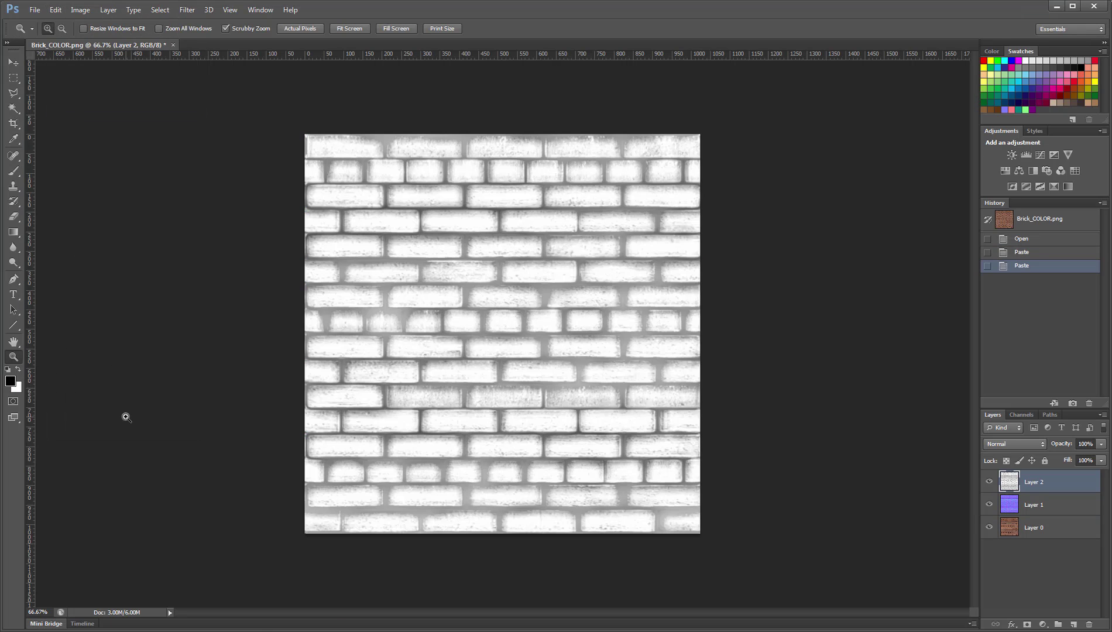
Step: Switch to Chrome and search the web for "normal mapping"
{"action": "key", "text": "alt+Tab"}
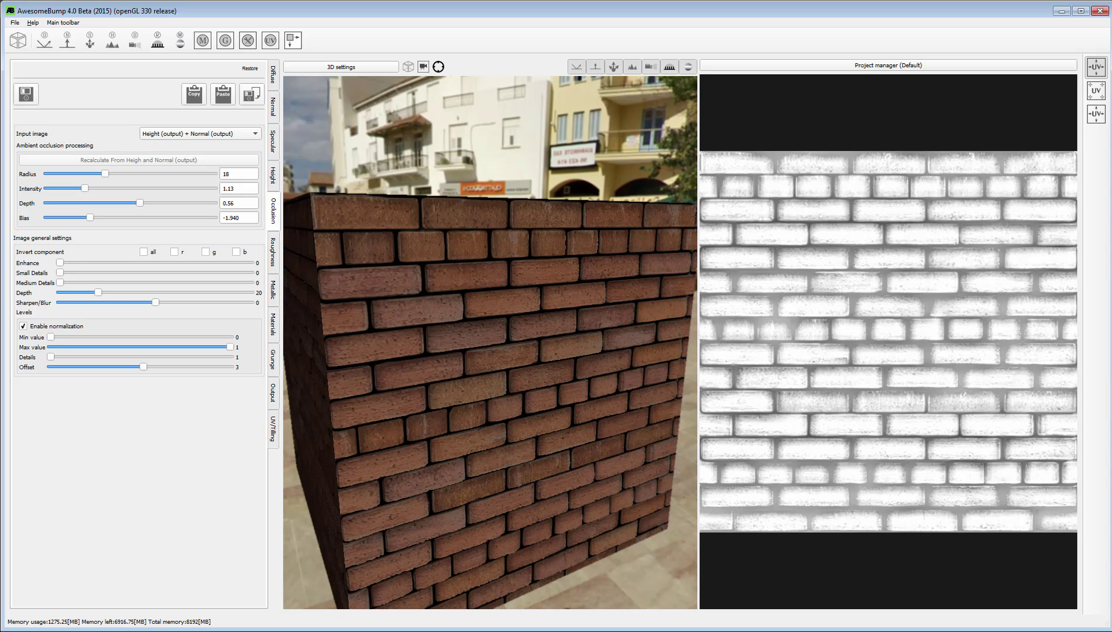
{"action": "key", "text": "alt+Tab"}
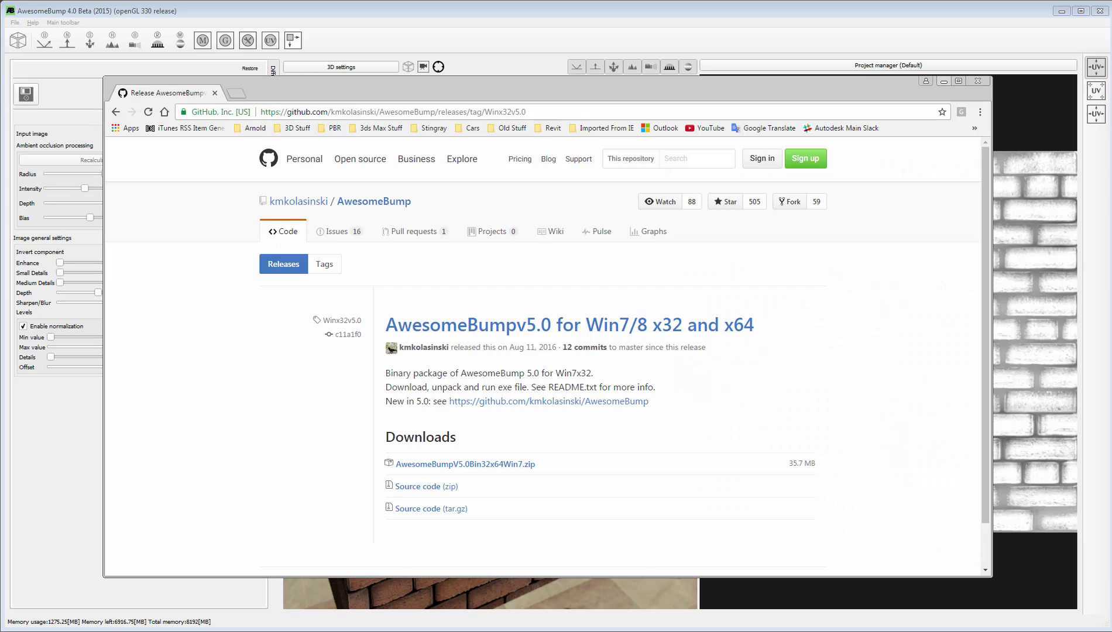
{"action": "left_click", "coordinate": [560, 111]}
{"action": "type", "text": "normal mapping"}
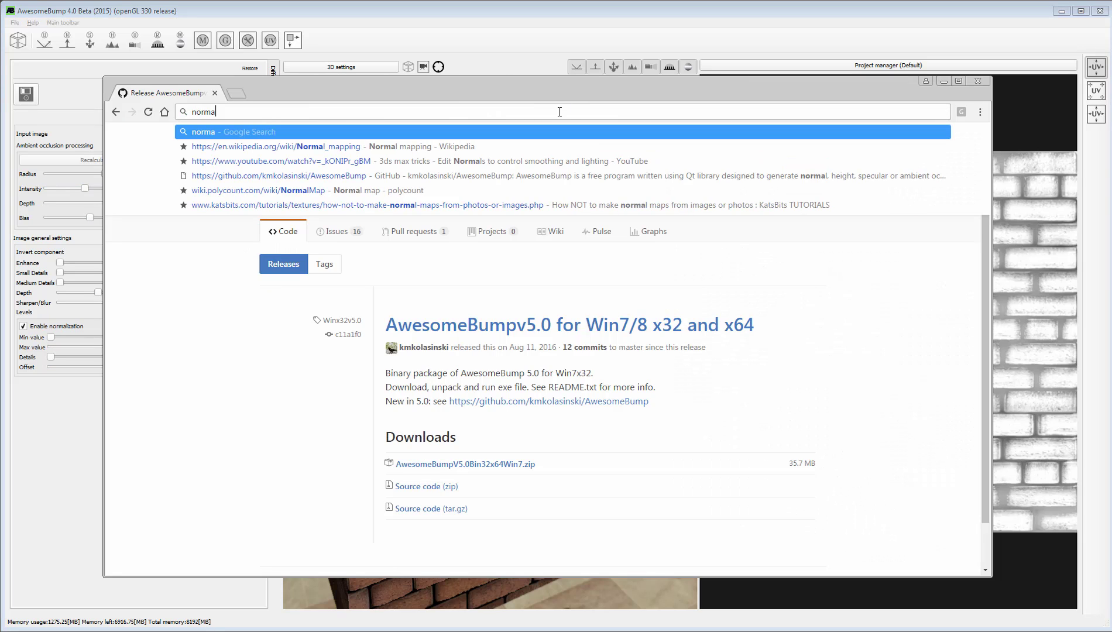
{"action": "key", "text": "Return"}
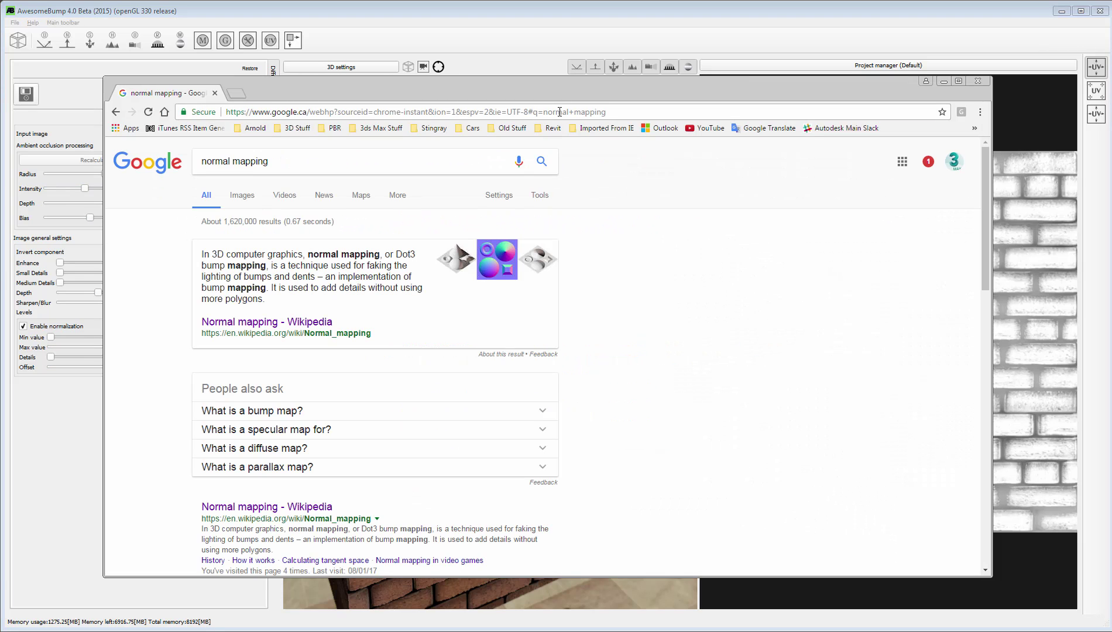
Step: Open Wikipedia's Normal mapping article and read how normals map to RGB colors in the How it works section
{"action": "left_click", "coordinate": [312, 513]}
{"action": "scroll", "coordinate": [603, 403], "scroll_direction": "down", "scroll_amount": 2}
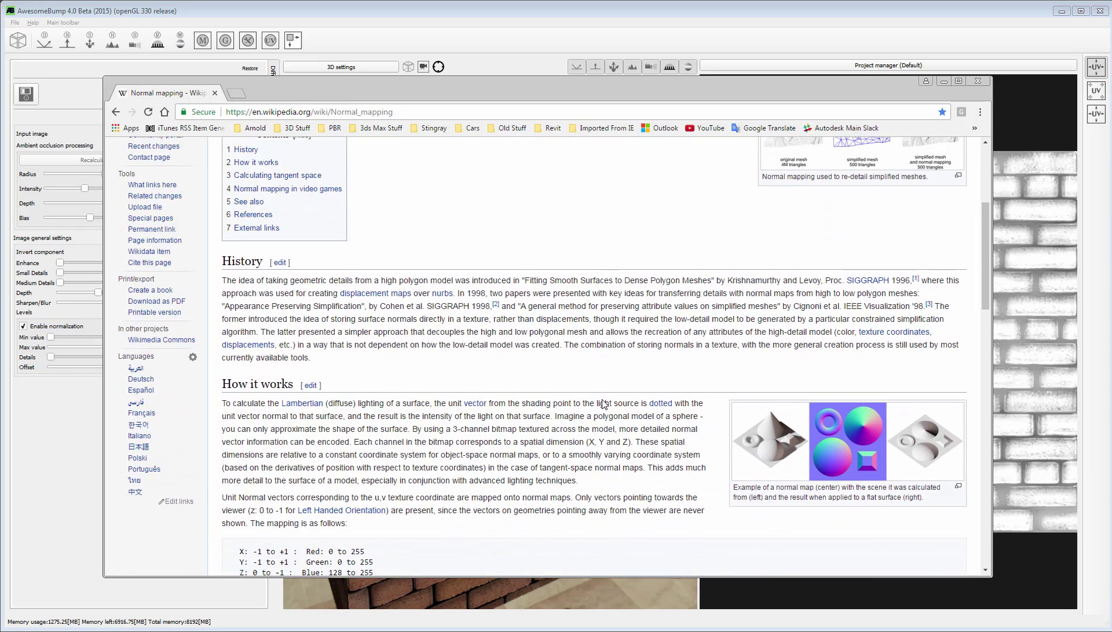
{"action": "scroll", "coordinate": [603, 399], "scroll_direction": "down", "scroll_amount": 2}
{"action": "scroll", "coordinate": [837, 419], "scroll_direction": "down", "scroll_amount": 1}
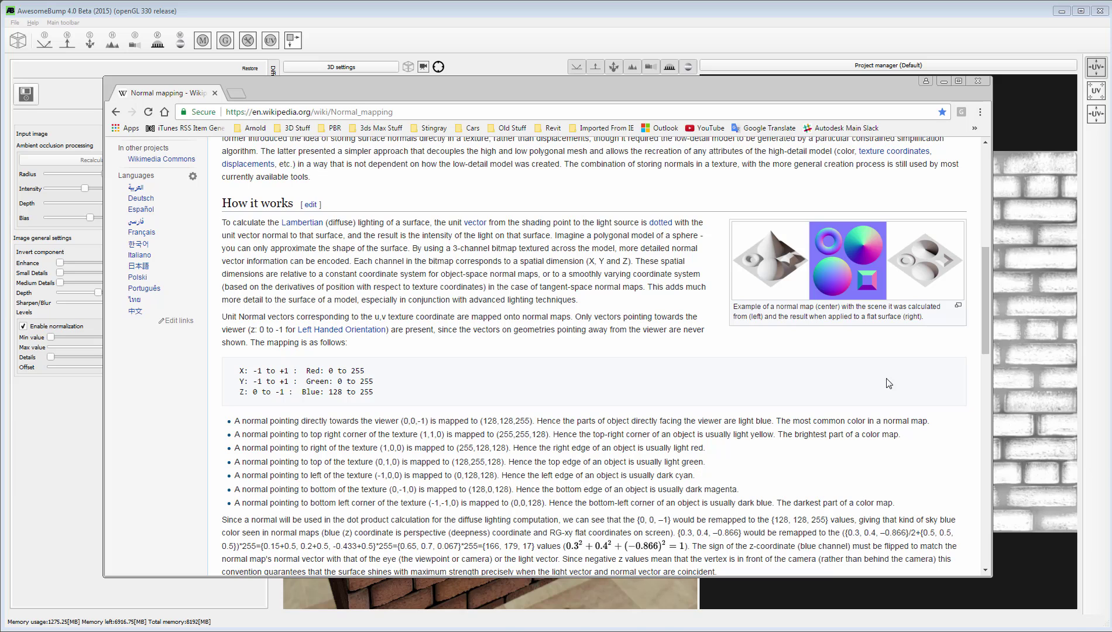
Step: Switch to Photoshop, close Brick_COLOR.png without saving and create a new transparent square document
{"action": "key", "text": "alt+Tab"}
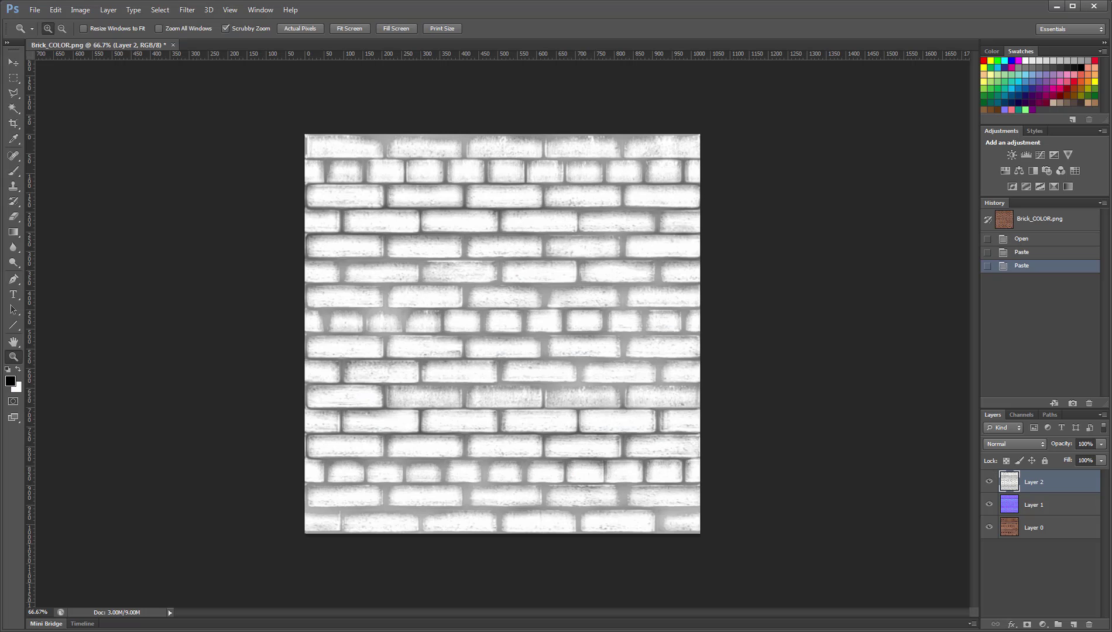
{"action": "left_click", "coordinate": [173, 46]}
{"action": "left_click", "coordinate": [560, 241]}
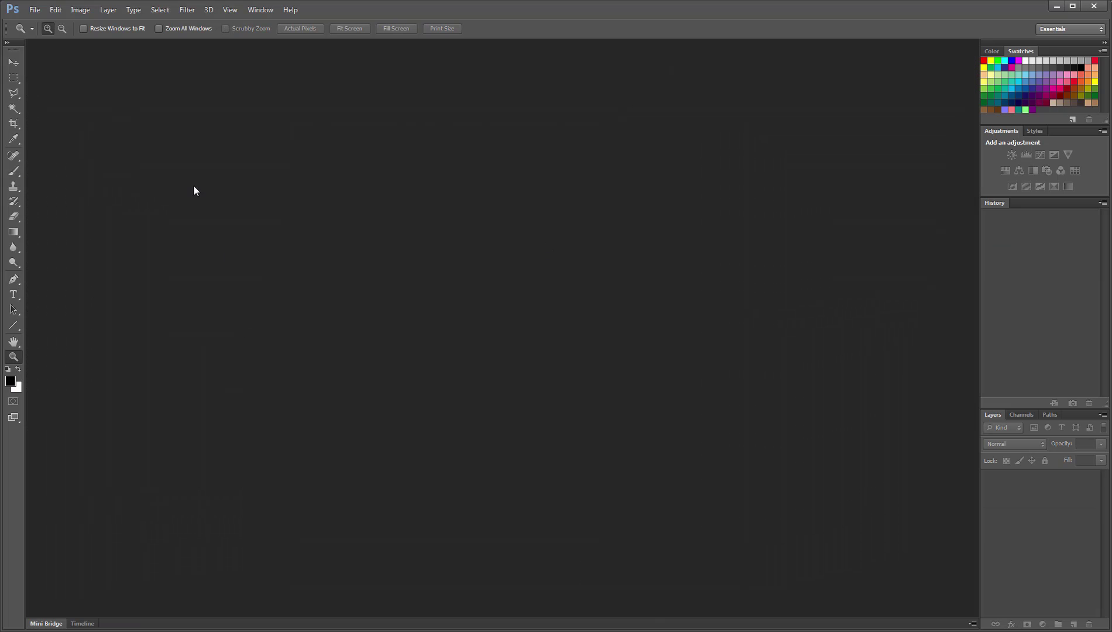
{"action": "left_click", "coordinate": [34, 10]}
{"action": "left_click", "coordinate": [42, 22]}
{"action": "left_click", "coordinate": [659, 186]}
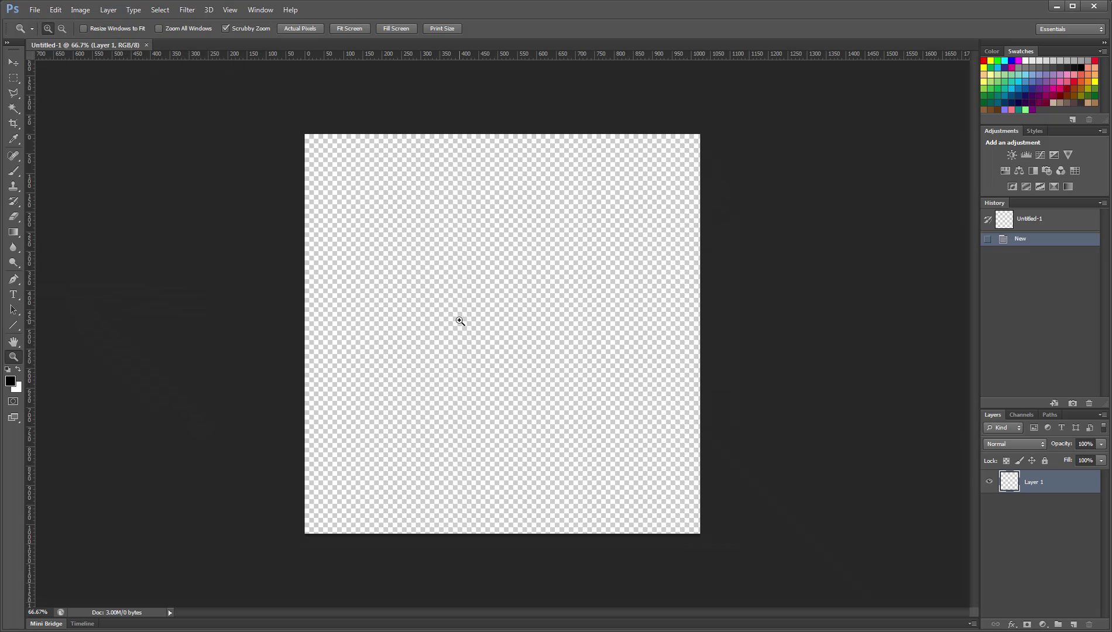
Step: Fill the empty layer with 50% gray
{"action": "key", "text": "shift+F5"}
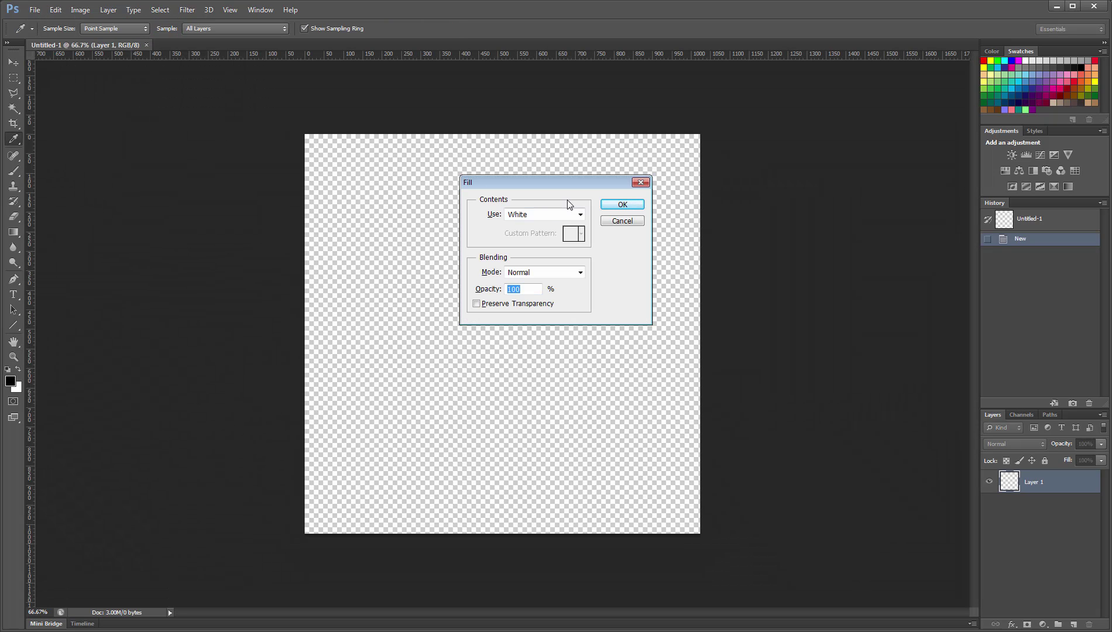
{"action": "left_click", "coordinate": [580, 214]}
{"action": "left_click", "coordinate": [532, 311]}
{"action": "left_click", "coordinate": [614, 204]}
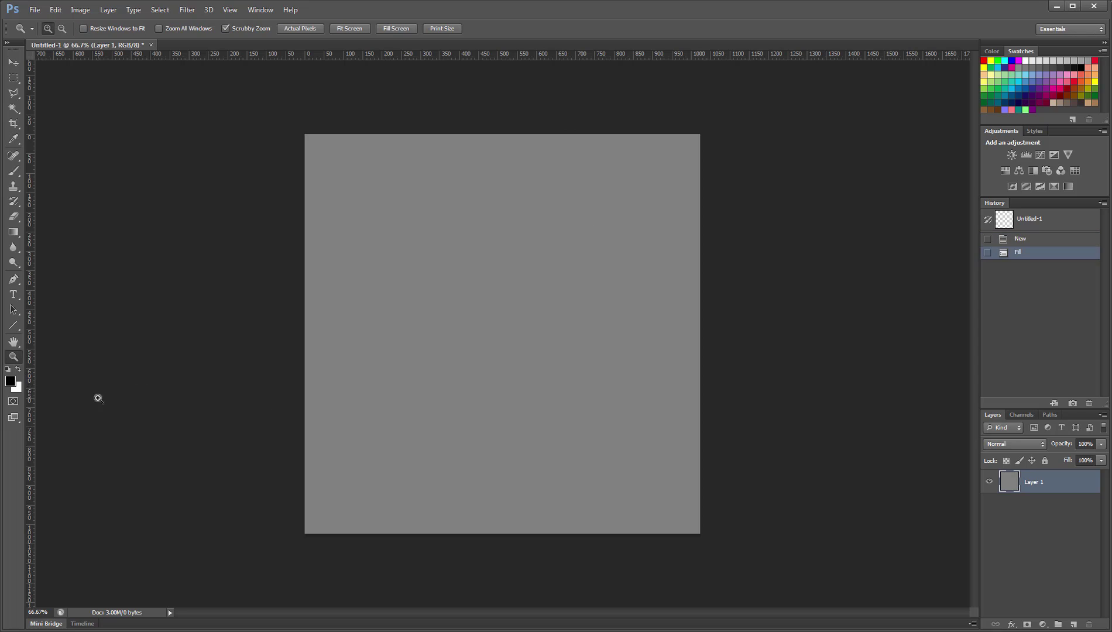
Step: Place a vertical and a horizontal guide through the canvas center and select a centered square about 400 px wide
{"action": "left_click_drag", "start_coordinate": [30, 389], "coordinate": [503, 388]}
{"action": "left_click_drag", "start_coordinate": [563, 56], "coordinate": [581, 199]}
{"action": "left_click", "coordinate": [14, 79]}
Step: Fill the selected center square with white and deselect it
{"action": "key", "text": "shift+F5"}
{"action": "left_click", "coordinate": [563, 215]}
{"action": "left_click", "coordinate": [523, 319]}
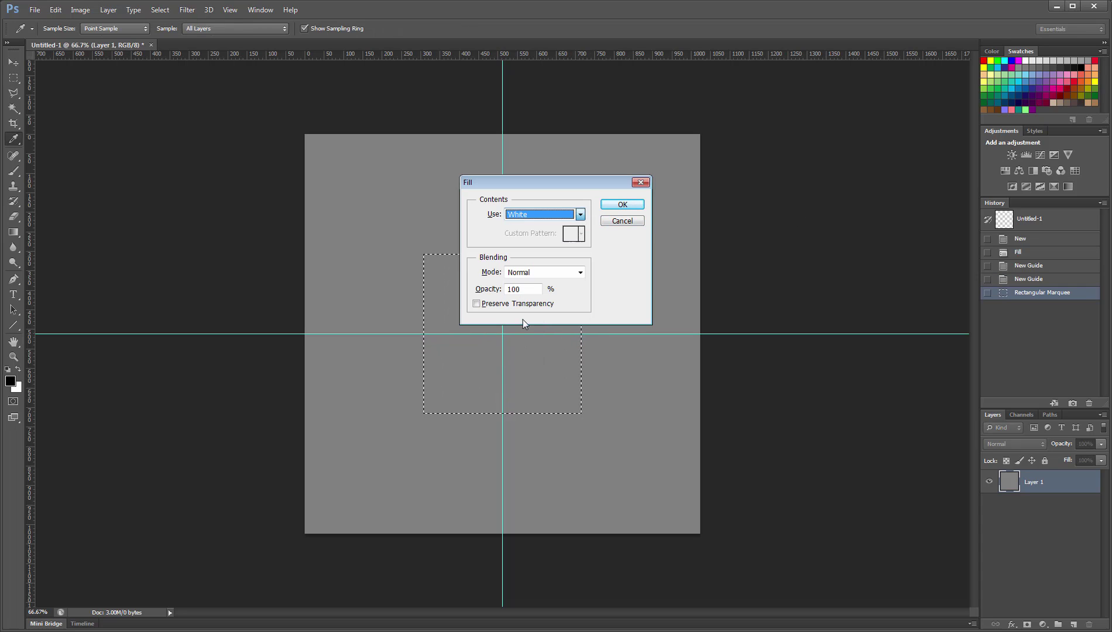
{"action": "left_click", "coordinate": [624, 206]}
{"action": "key", "text": "ctrl+d"}
Step: Remove both the vertical and the horizontal guide from the canvas
{"action": "key", "text": "v"}
{"action": "left_click_drag", "start_coordinate": [502, 112], "coordinate": [13, 193]}
{"action": "left_click_drag", "start_coordinate": [244, 334], "coordinate": [351, 24]}
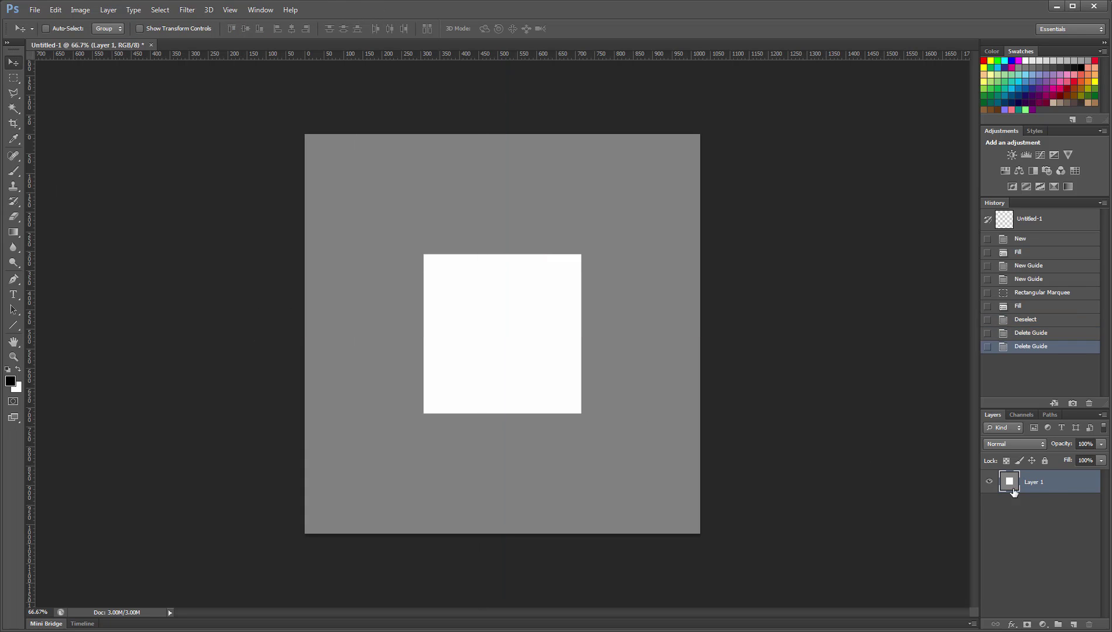
Step: Duplicate the layer with the white square and apply the NVIDIA NormalMapFilter to the copy with the 9 x 9 filter type
{"action": "left_click_drag", "start_coordinate": [1042, 484], "coordinate": [1070, 624]}
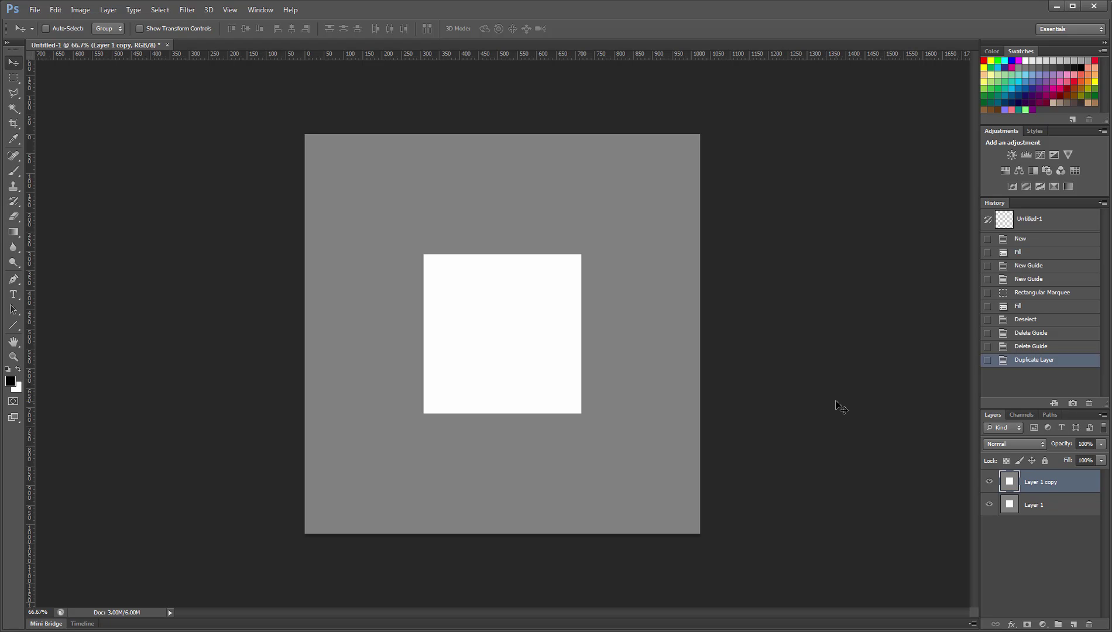
{"action": "left_click", "coordinate": [190, 11]}
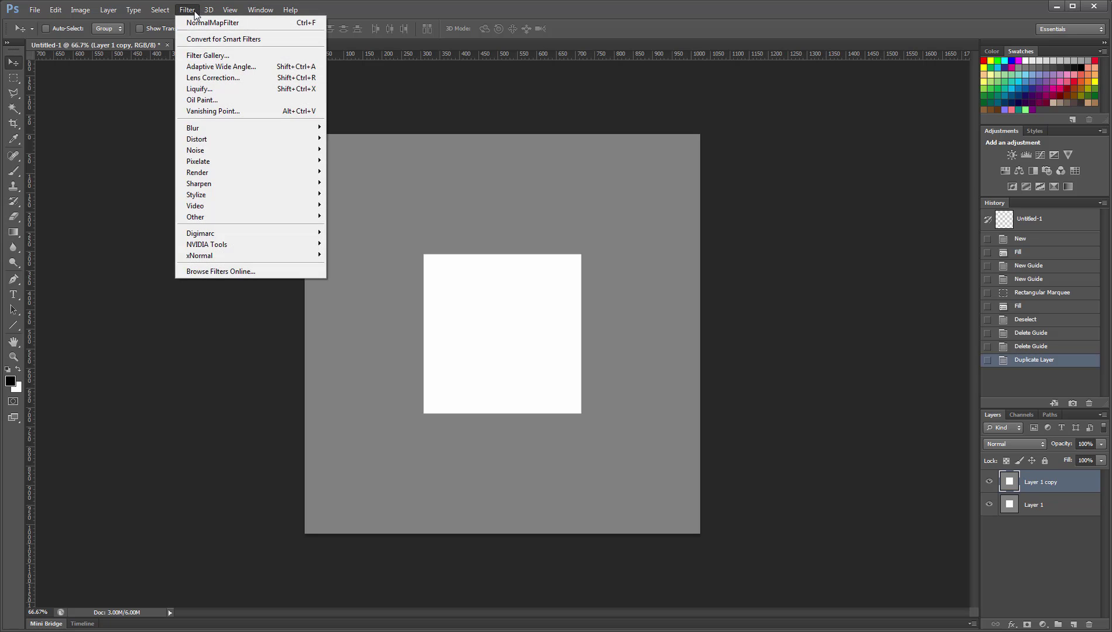
{"action": "mouse_move", "coordinate": [310, 245]}
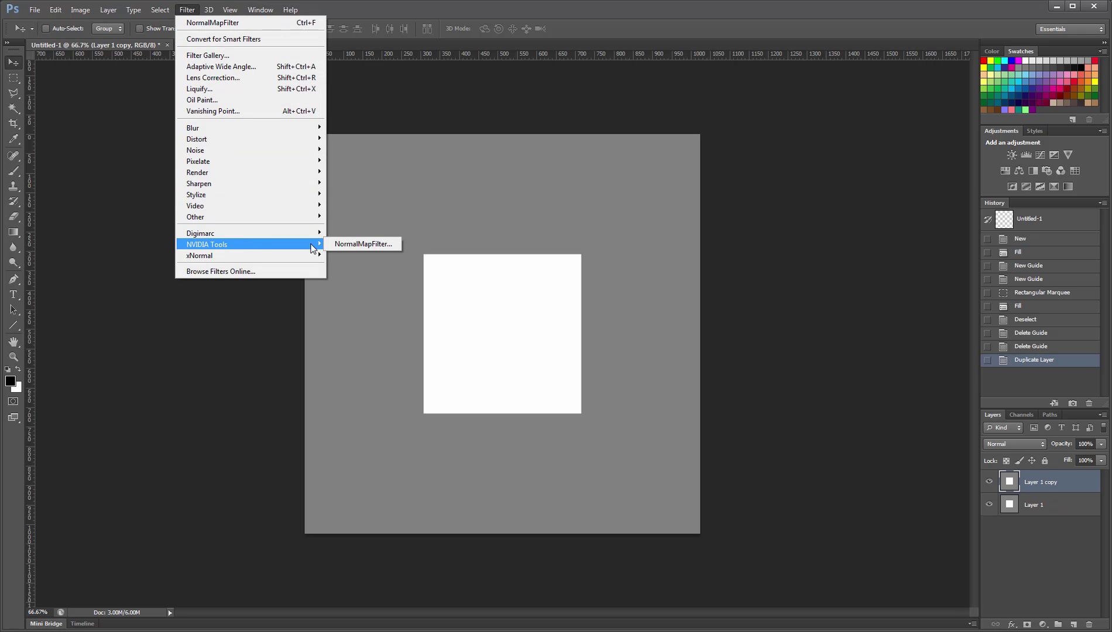
{"action": "left_click", "coordinate": [396, 247]}
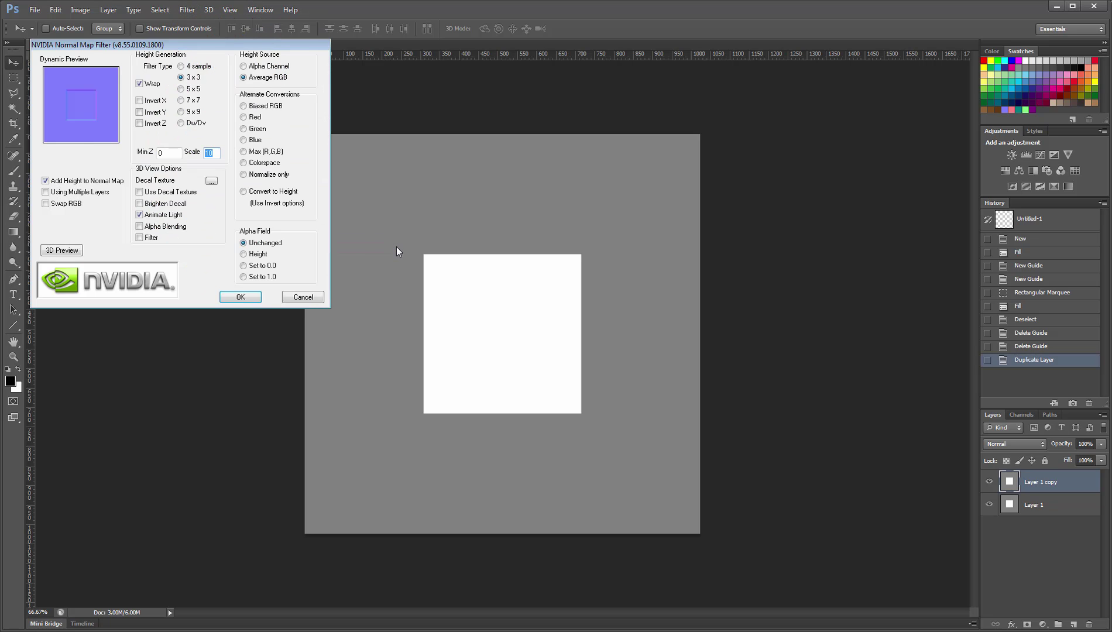
{"action": "left_click", "coordinate": [181, 111]}
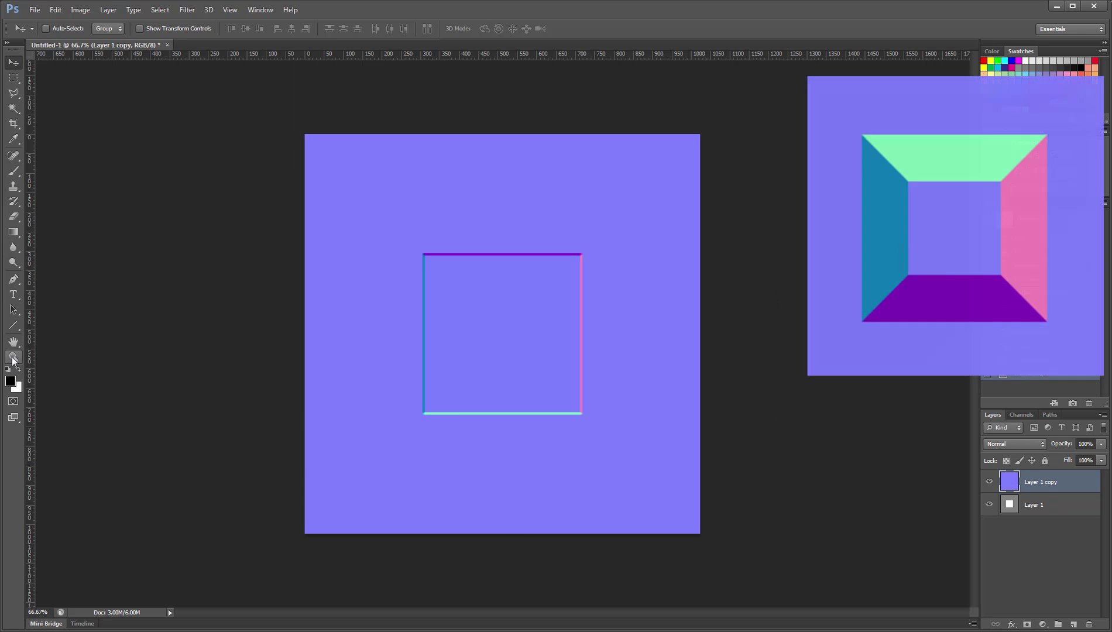
Step: Examine the colored edges of the square in the generated normal map up close
{"action": "left_click", "coordinate": [13, 357]}
{"action": "mouse_move", "coordinate": [530, 352]}
{"action": "left_mouse_down"}
{"action": "mouse_move", "coordinate": [520, 348]}
{"action": "mouse_move", "coordinate": [536, 350]}
{"action": "left_mouse_up"}
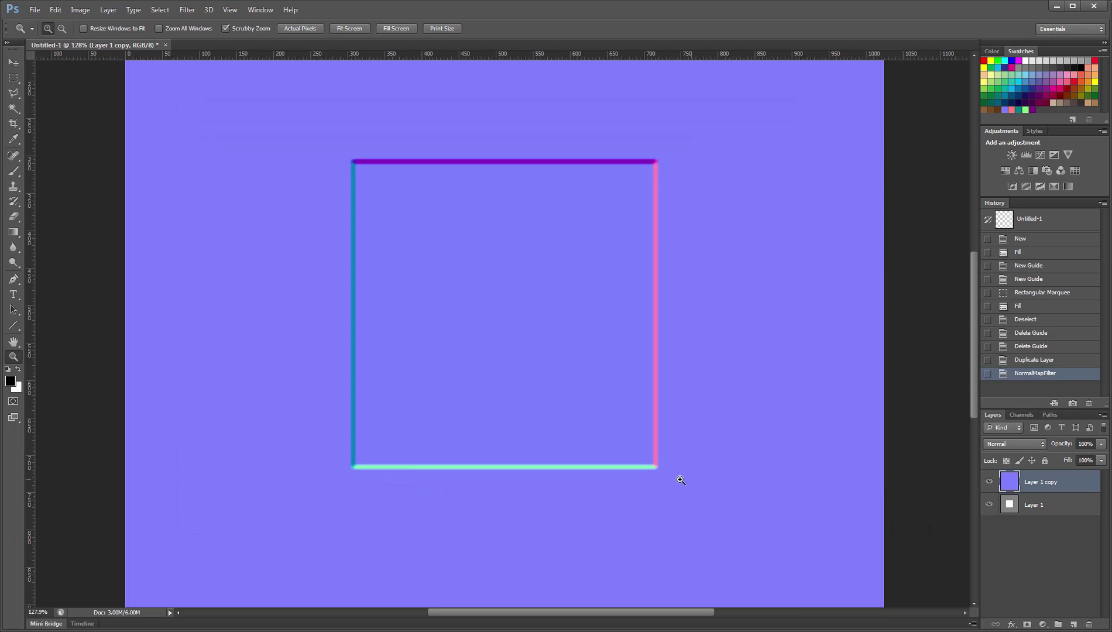
{"action": "left_click_drag", "start_coordinate": [584, 334], "coordinate": [625, 377]}
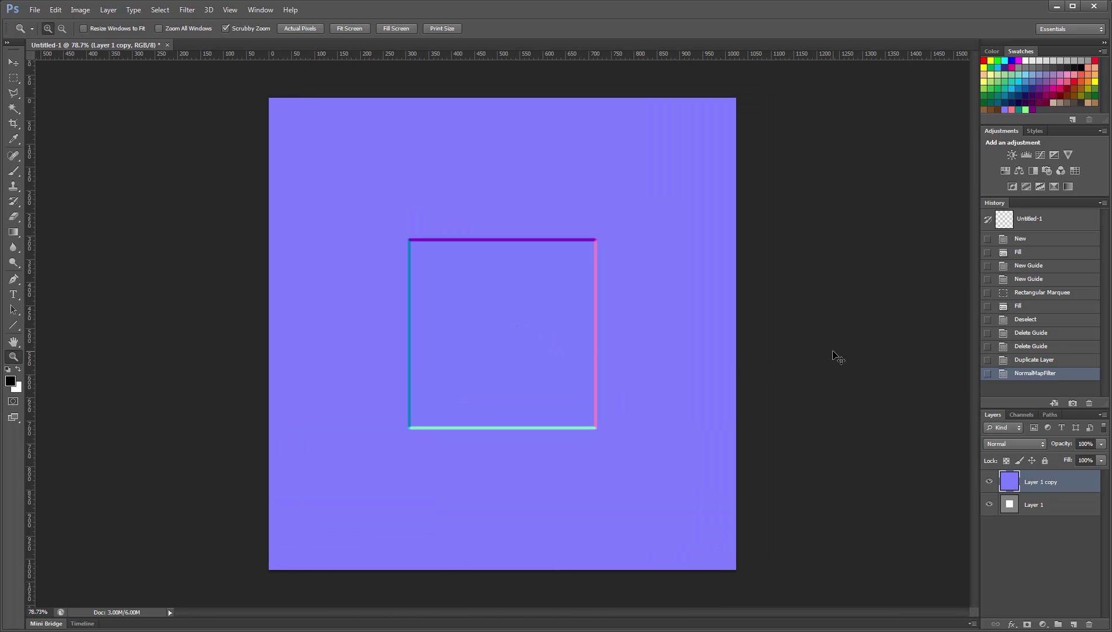
Step: Undo the normal map filter and try the NVIDIA NormalMapFilter with Invert Y on the layer copy
{"action": "key", "text": "ctrl+z"}
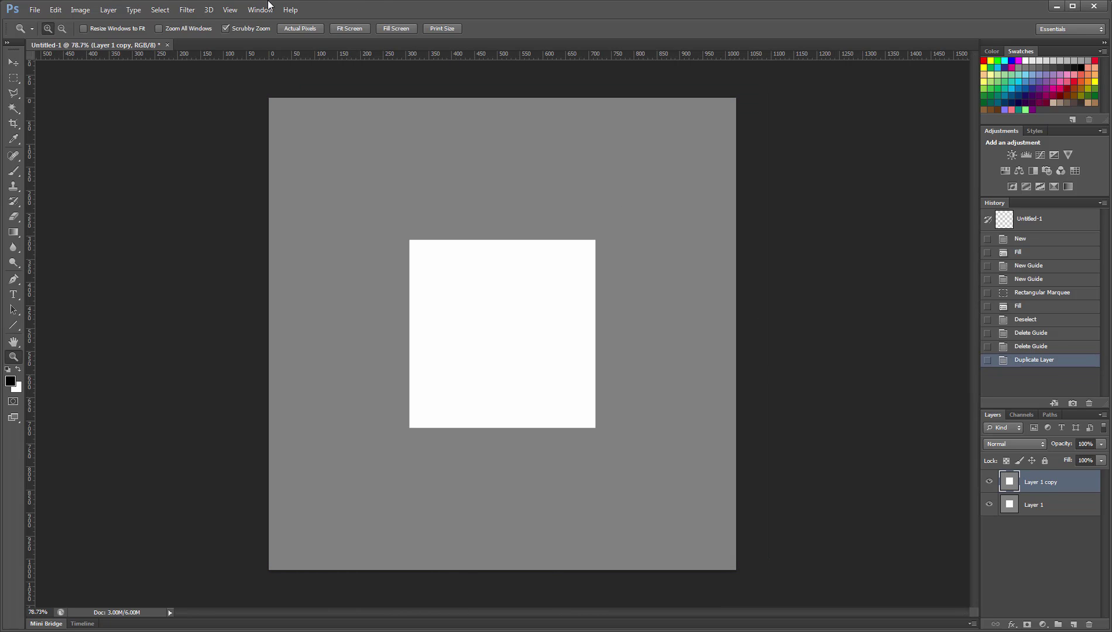
{"action": "left_click", "coordinate": [190, 11]}
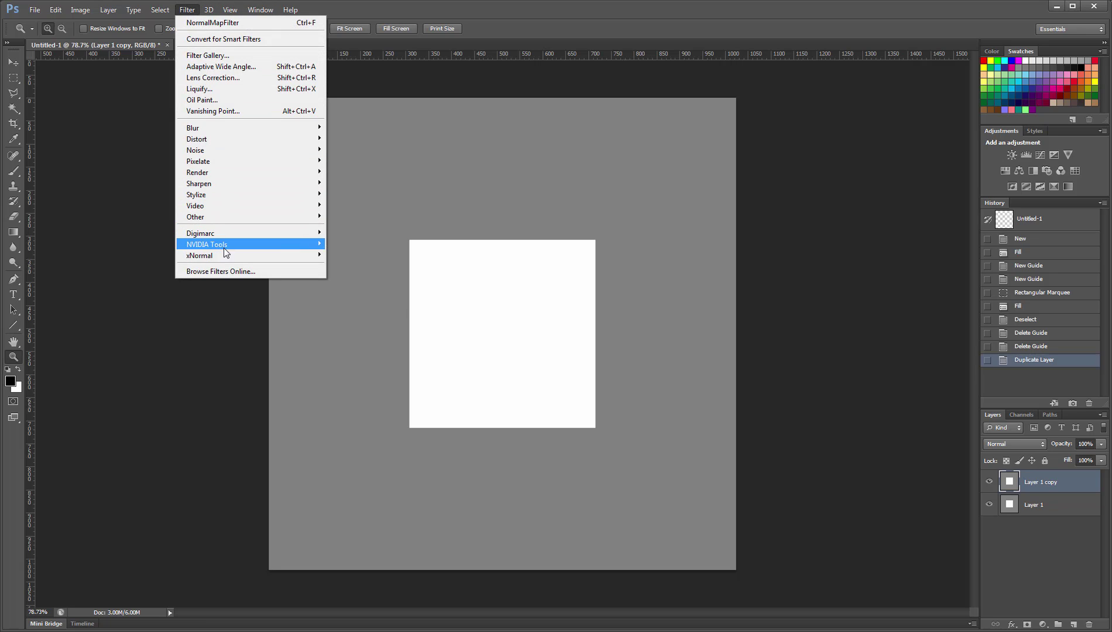
{"action": "mouse_move", "coordinate": [226, 248]}
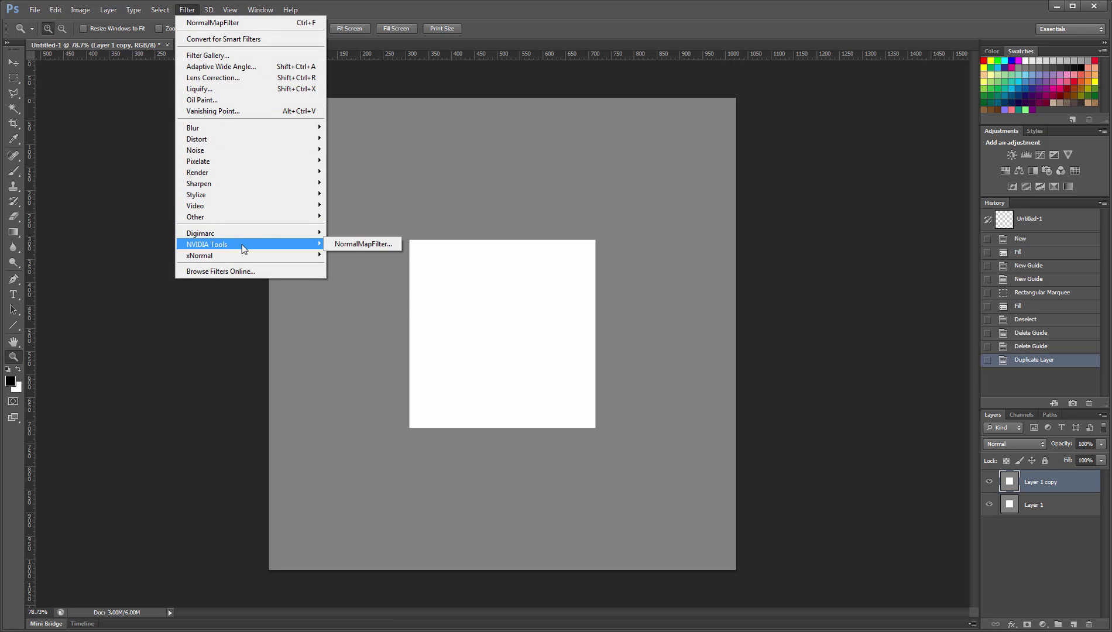
{"action": "left_click", "coordinate": [392, 244]}
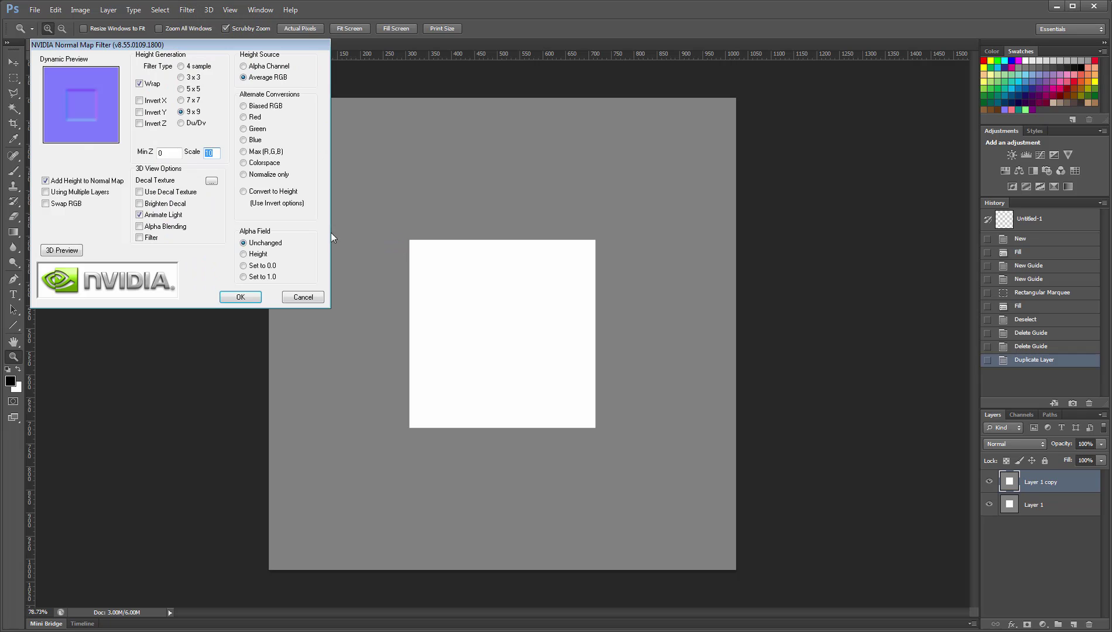
{"action": "left_click", "coordinate": [139, 113]}
{"action": "left_click", "coordinate": [240, 297]}
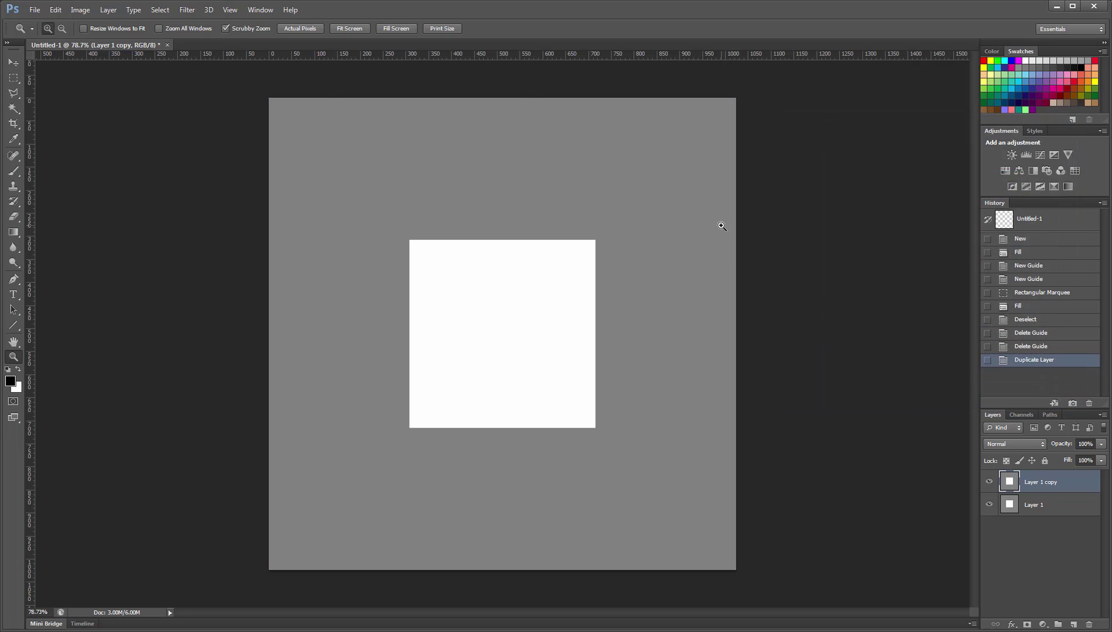
Step: Apply the NVIDIA NormalMapFilter to the layer copy with the 9 x 9 filter type and a scale of 10
{"action": "left_click", "coordinate": [187, 9]}
{"action": "mouse_move", "coordinate": [286, 244]}
{"action": "left_click", "coordinate": [383, 246]}
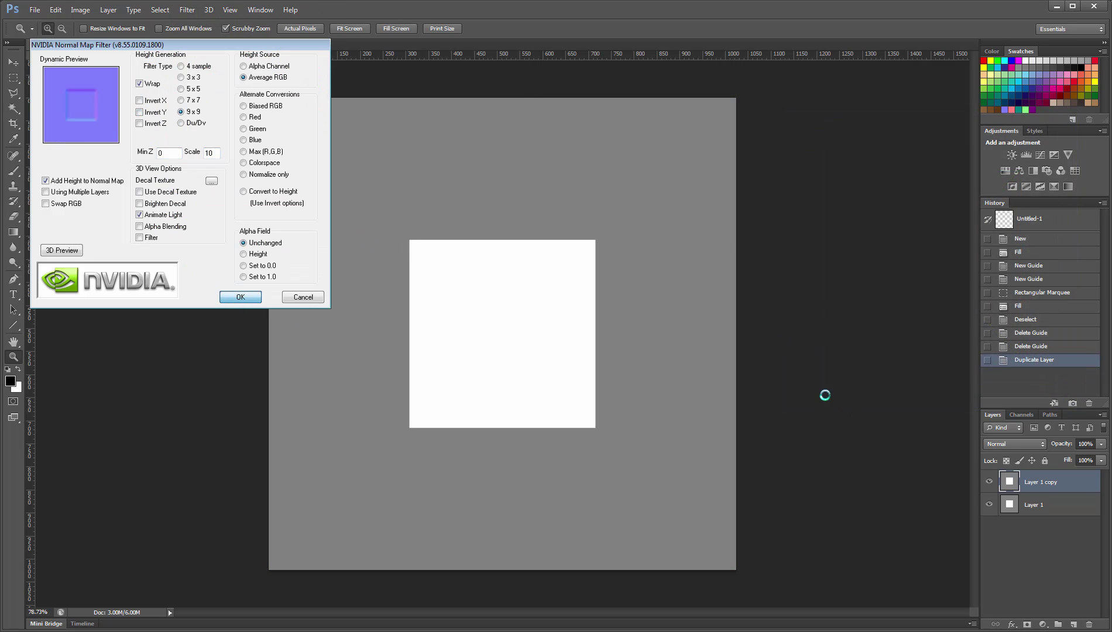
{"action": "key", "text": "Return"}
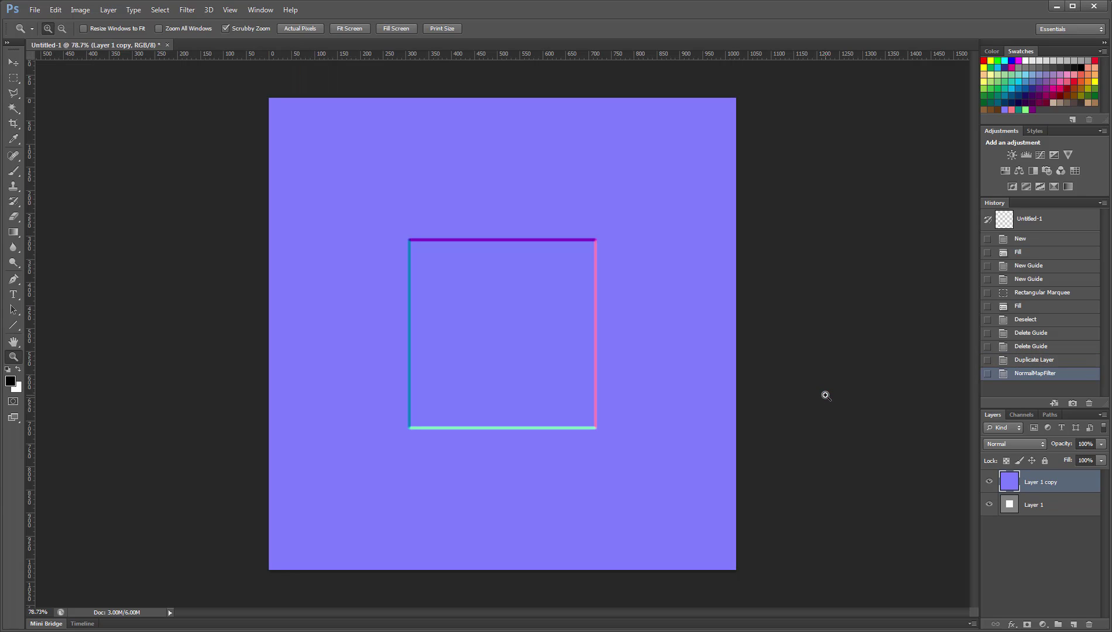
Step: Invert only the green channel of the normal map and return to the composite RGB view
{"action": "left_click", "coordinate": [1019, 415]}
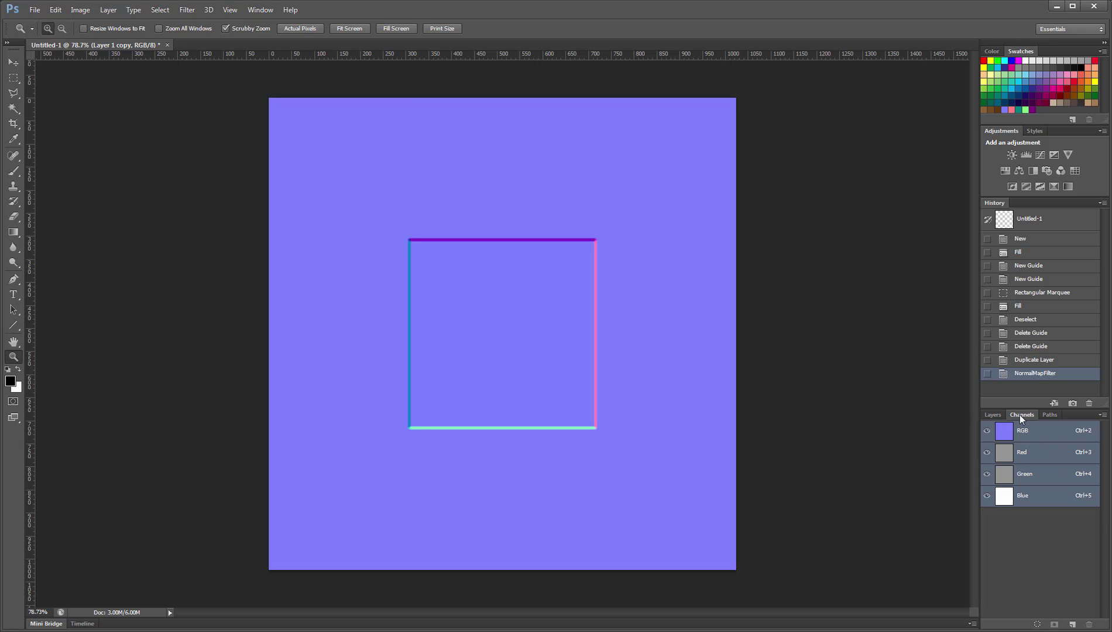
{"action": "left_click", "coordinate": [1025, 474]}
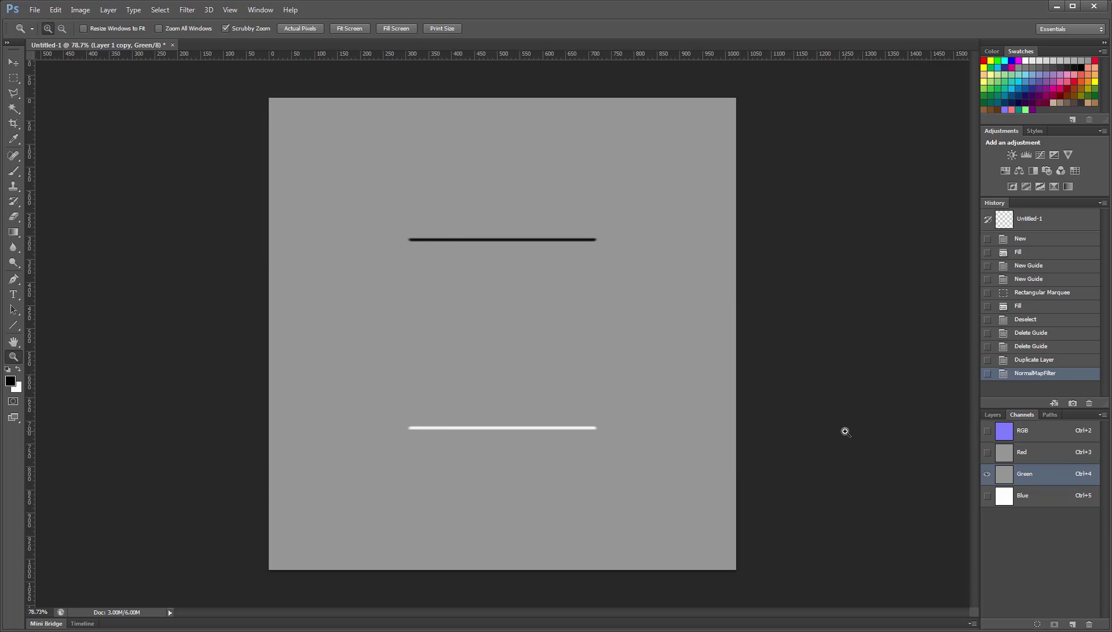
{"action": "key", "text": "ctrl+i"}
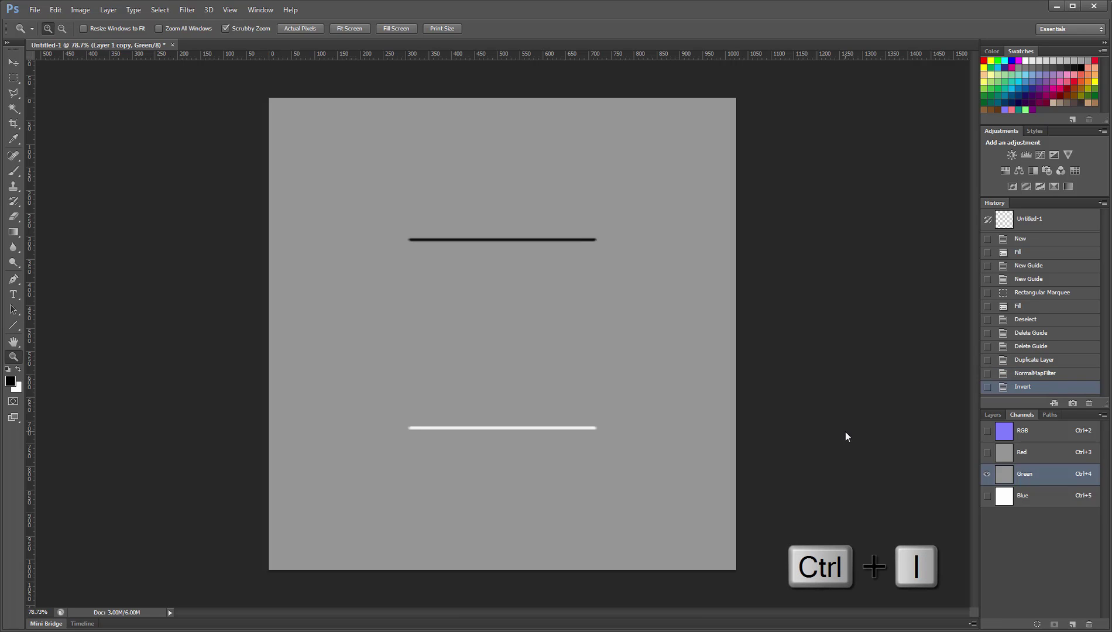
{"action": "left_click", "coordinate": [1029, 438]}
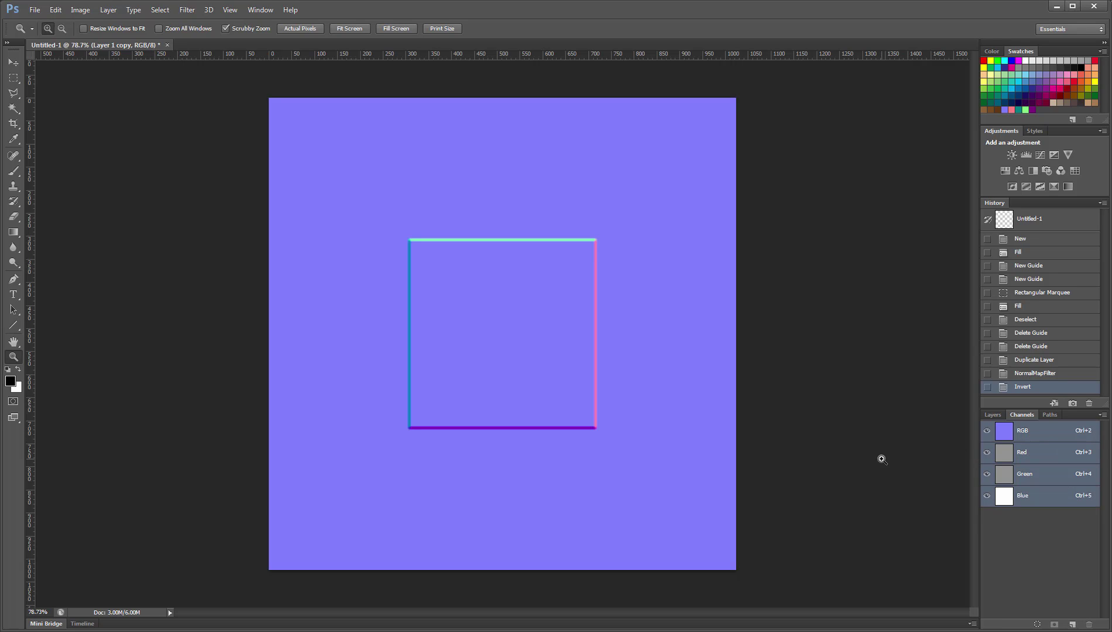
Step: Hide the normal map layer and copy the entire canvas of Layer 1 with the white square
{"action": "left_click", "coordinate": [992, 414]}
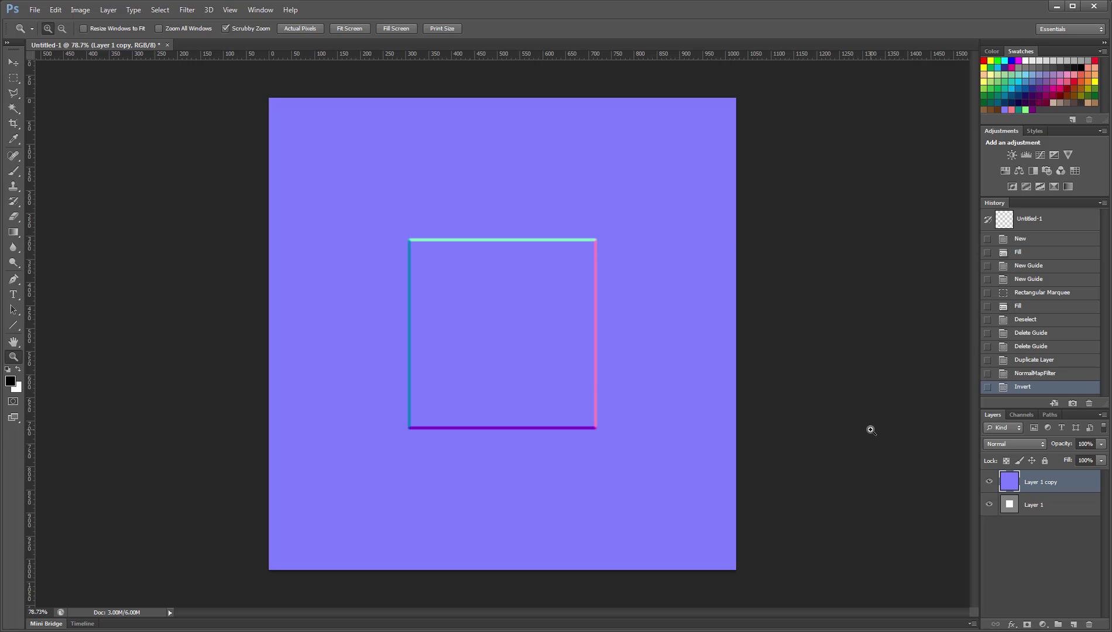
{"action": "left_click", "coordinate": [989, 481]}
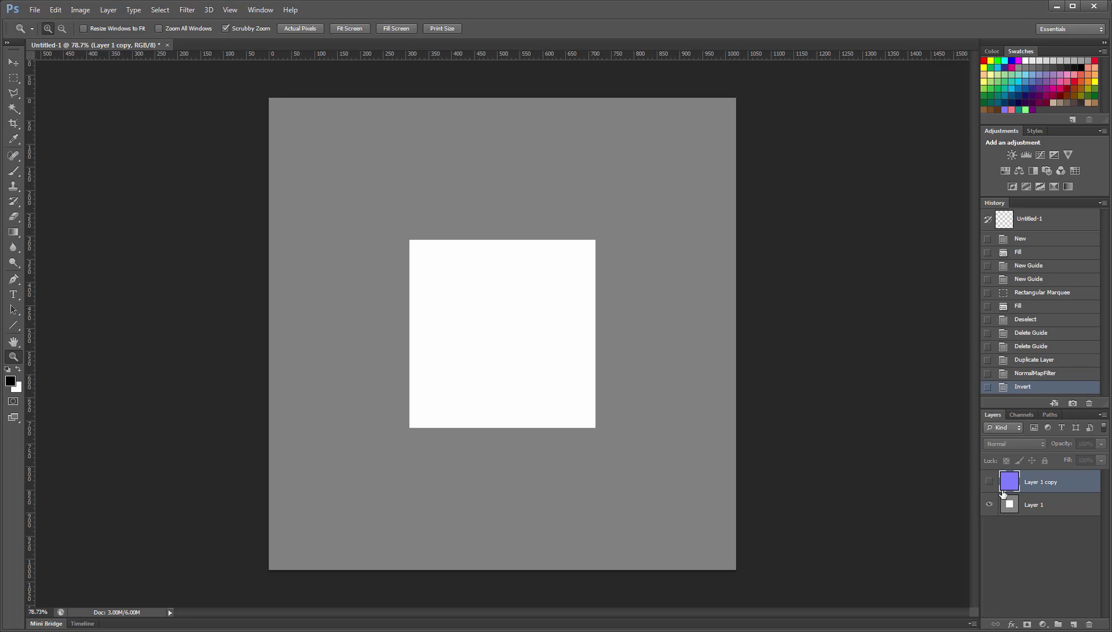
{"action": "left_click", "coordinate": [1032, 509]}
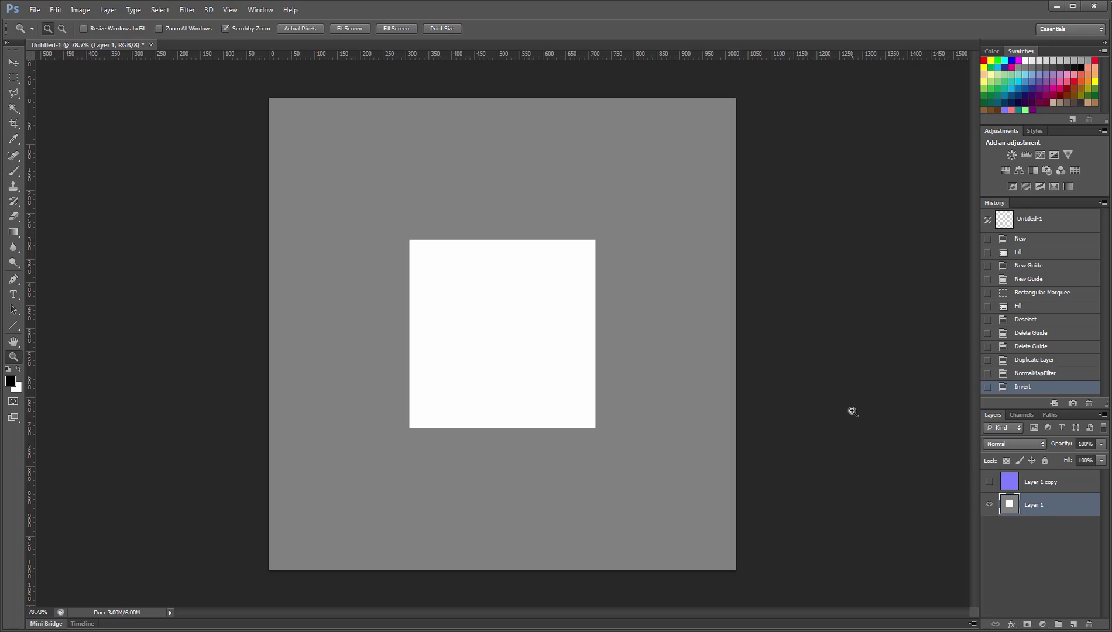
{"action": "key", "text": "ctrl+a"}
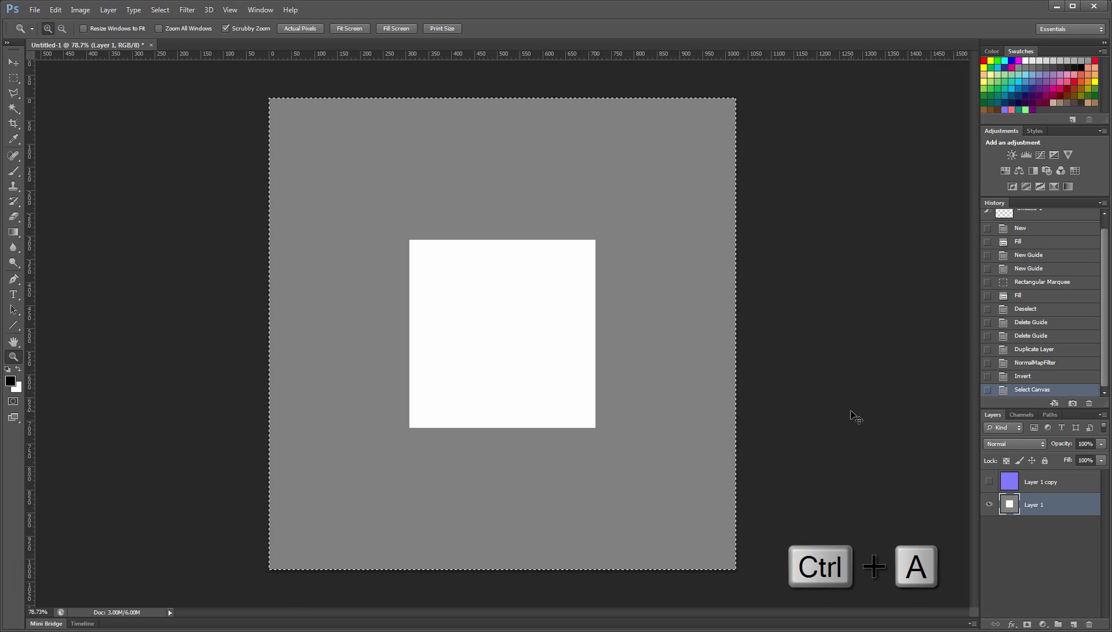
{"action": "key", "text": "ctrl+c"}
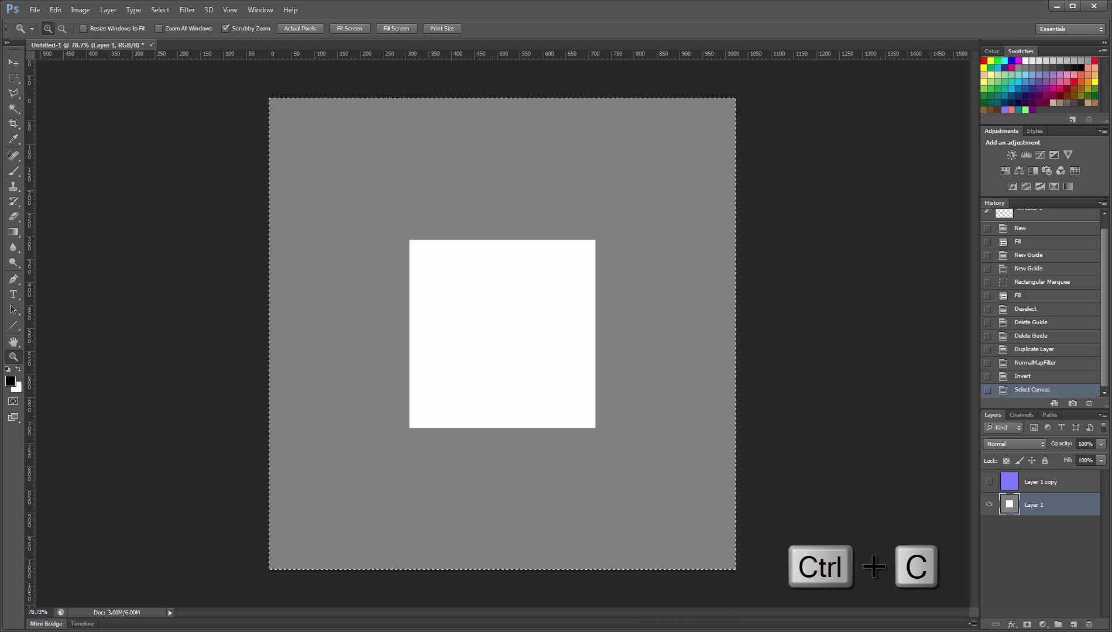
Step: Switch to the AwesomeBump program folder and launch AwesomeBumpGL330.exe
{"action": "key", "text": "alt+Tab"}
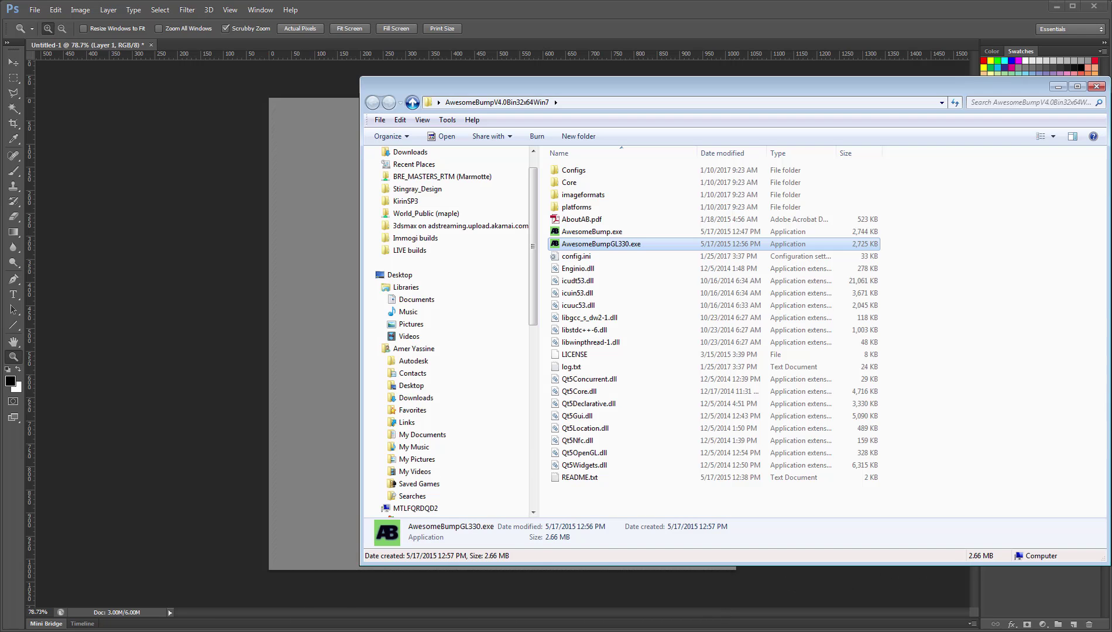
{"action": "double_click", "coordinate": [608, 253]}
{"action": "left_click", "coordinate": [607, 363]}
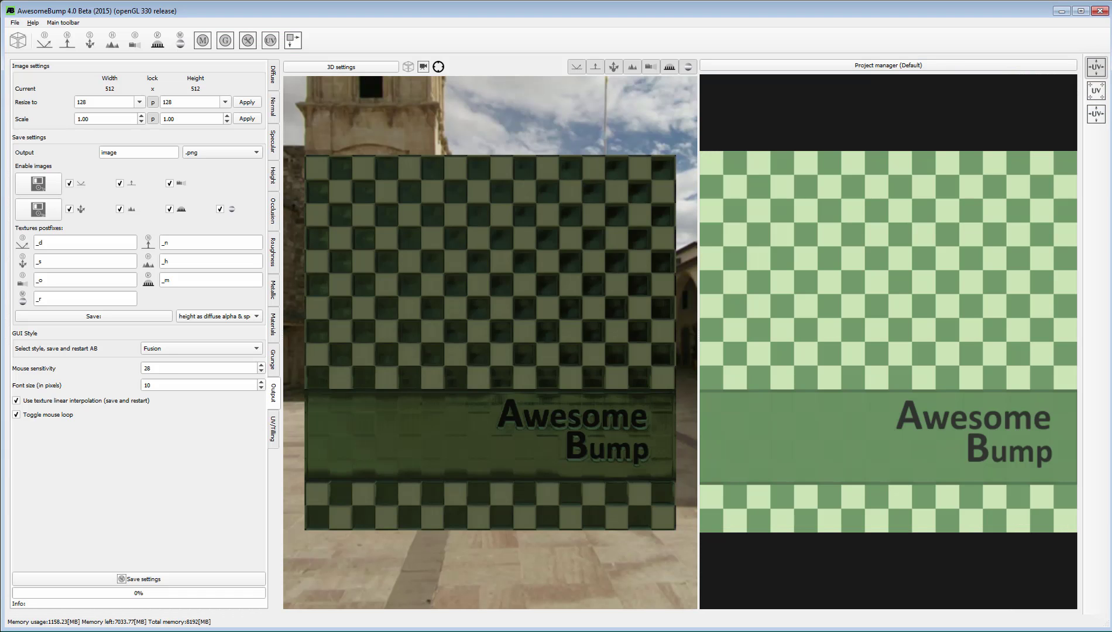
Step: Paste the copied white square image as the diffuse texture and view the cube at an angle
{"action": "left_click", "coordinate": [273, 79]}
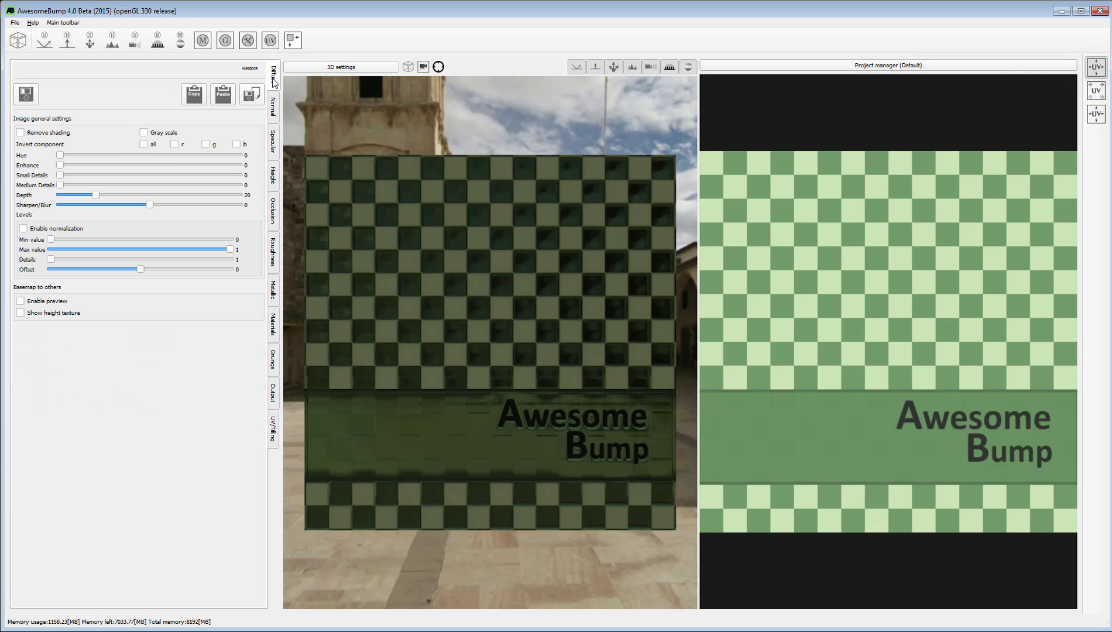
{"action": "left_click", "coordinate": [223, 94]}
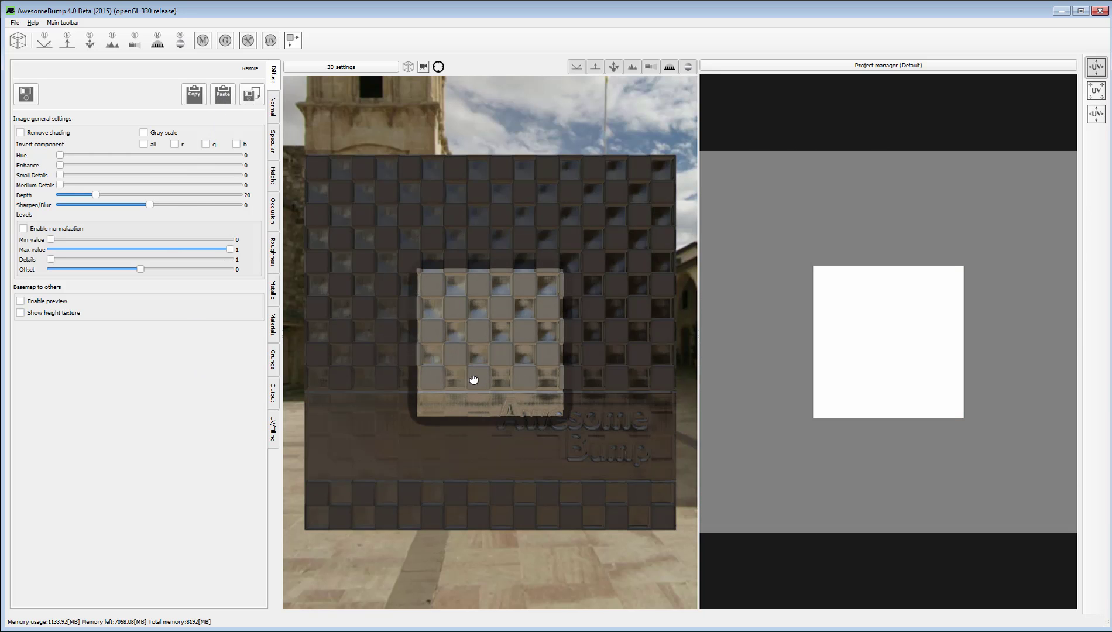
{"action": "left_click_drag", "start_coordinate": [479, 392], "coordinate": [526, 434]}
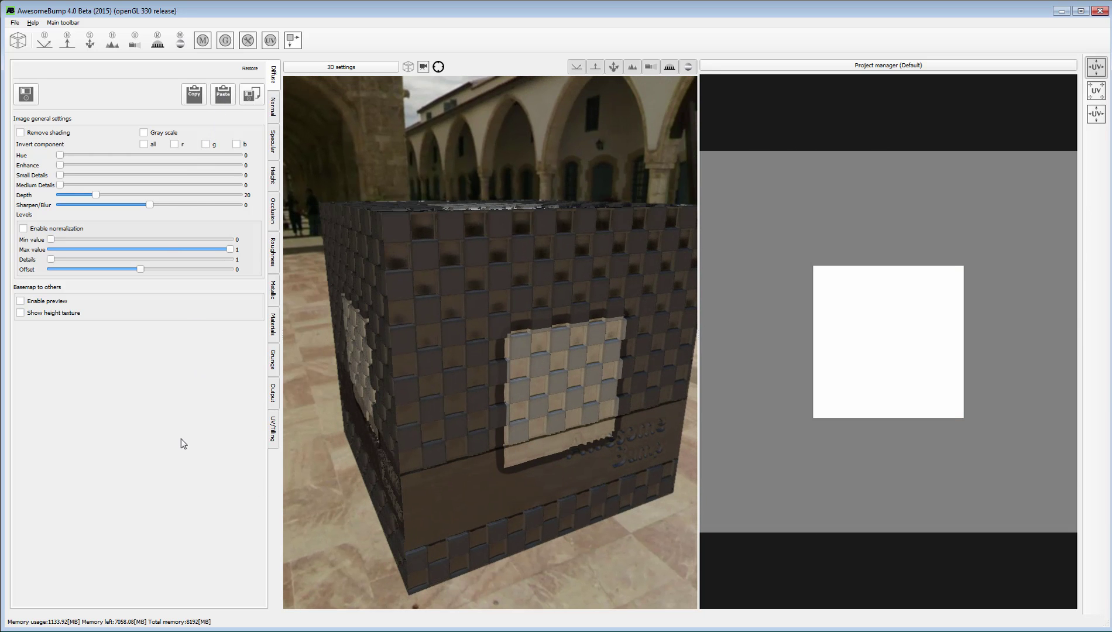
Step: Enable the basemap conversion preview, lowering the Small and Huge weights and setting the Medium weight to 99
{"action": "left_click", "coordinate": [42, 303]}
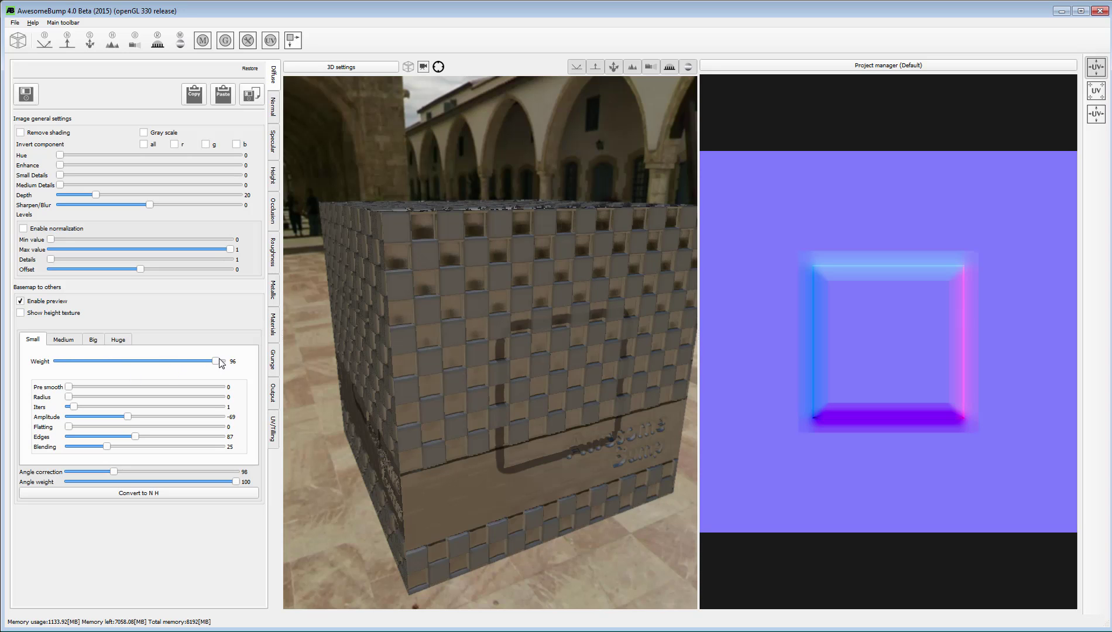
{"action": "left_click_drag", "start_coordinate": [216, 361], "coordinate": [1, 351]}
{"action": "left_click", "coordinate": [93, 340]}
{"action": "left_click", "coordinate": [117, 343]}
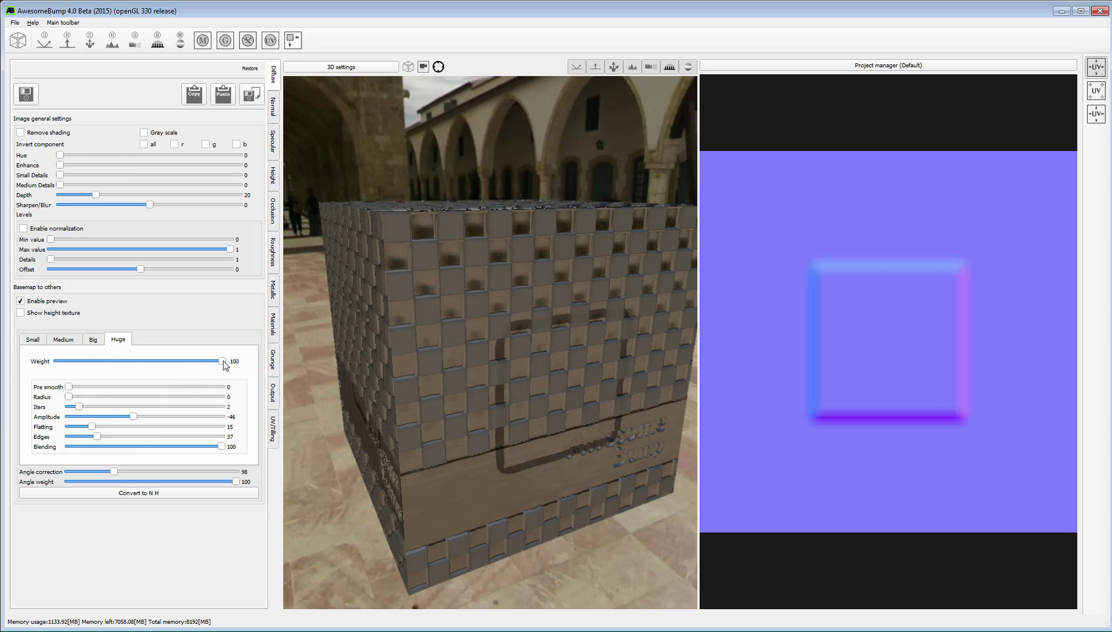
{"action": "left_click_drag", "start_coordinate": [225, 361], "coordinate": [135, 377]}
{"action": "left_click", "coordinate": [68, 342]}
{"action": "left_click_drag", "start_coordinate": [57, 362], "coordinate": [217, 367]}
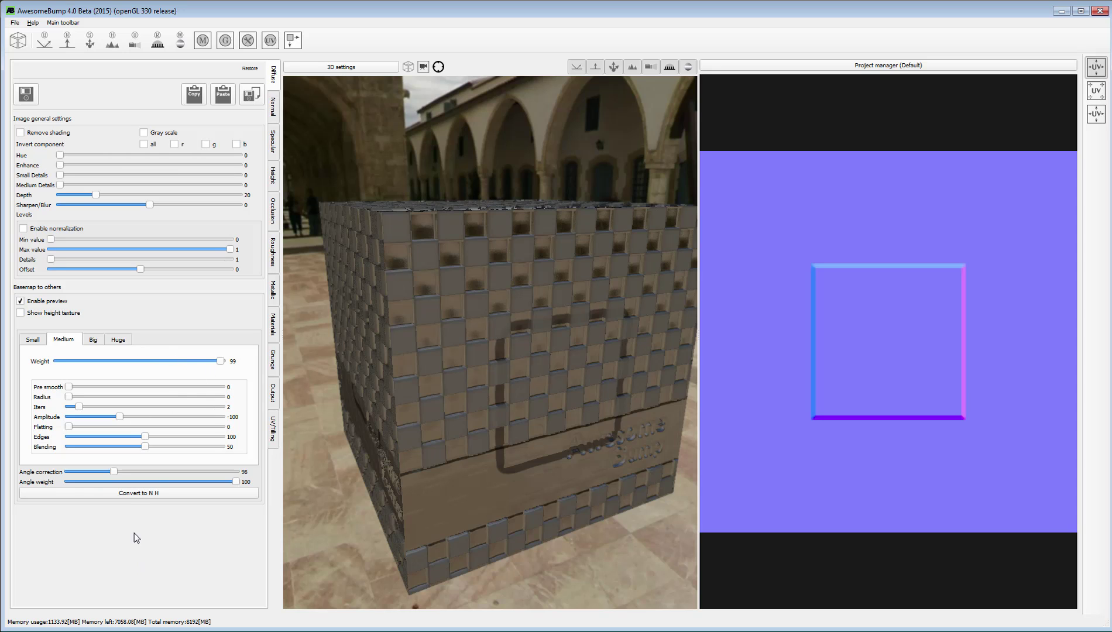
Step: Convert the basemap to normal and height maps, turn off its preview, and display the resulting normal map
{"action": "left_click", "coordinate": [136, 496]}
{"action": "left_click", "coordinate": [32, 302]}
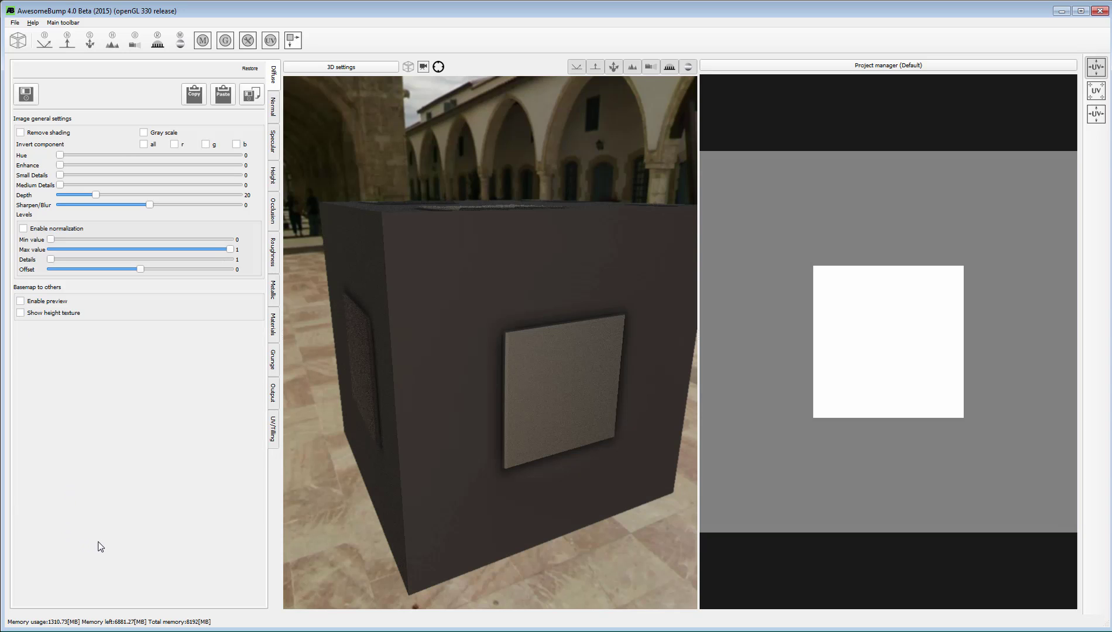
{"action": "left_click", "coordinate": [272, 107]}
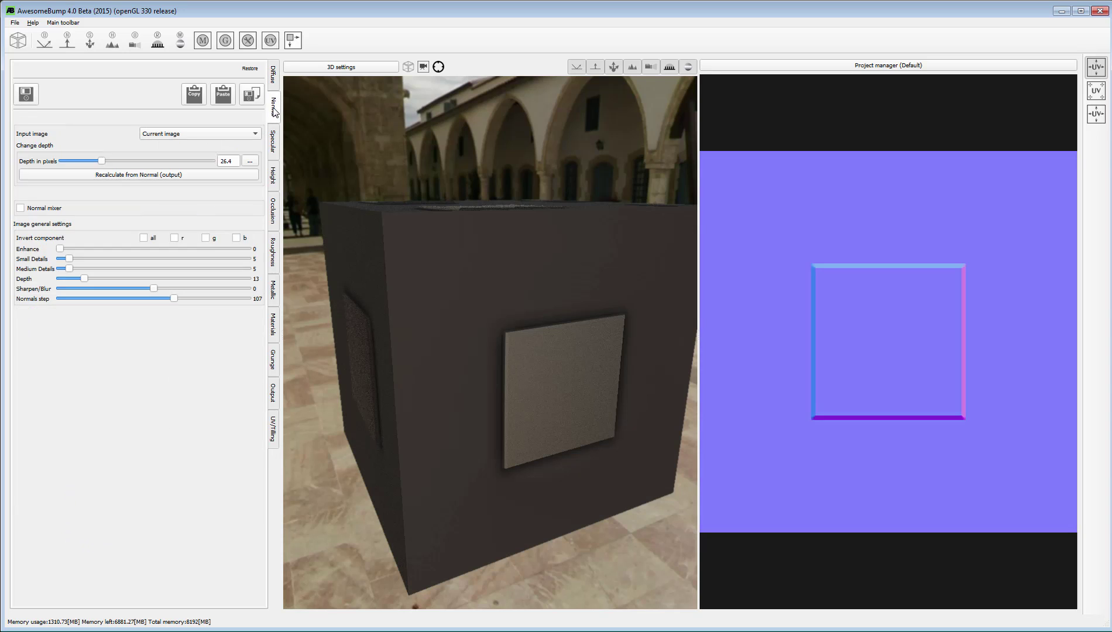
{"action": "scroll", "coordinate": [920, 345], "scroll_direction": "up", "scroll_amount": 2}
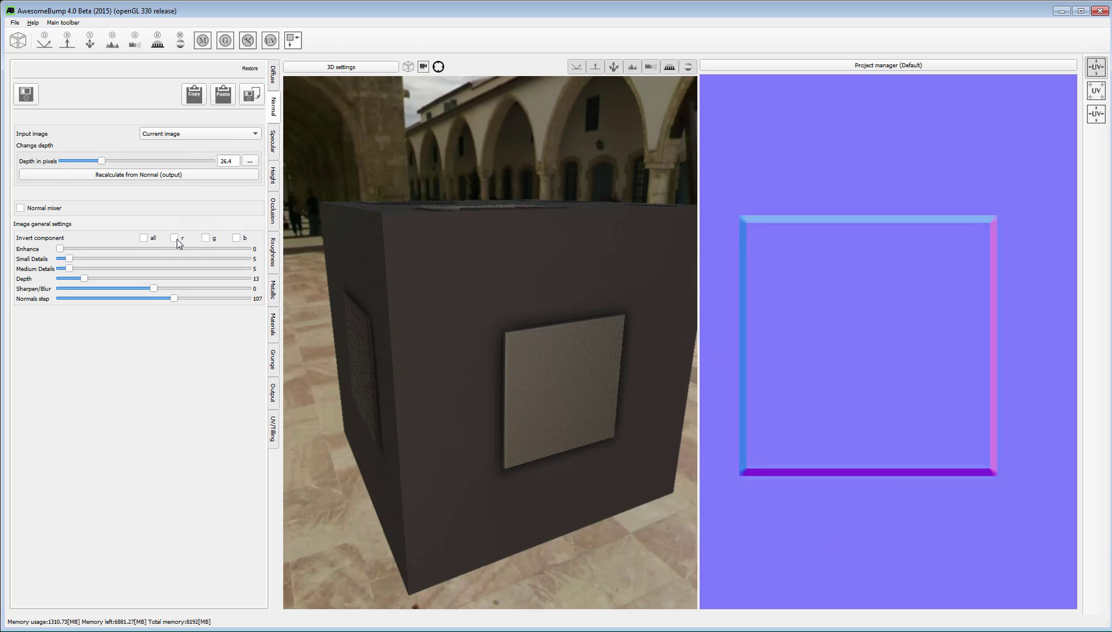
Step: Try inverting the normal map's green component and its red component, turning each inversion off again
{"action": "left_click", "coordinate": [205, 238]}
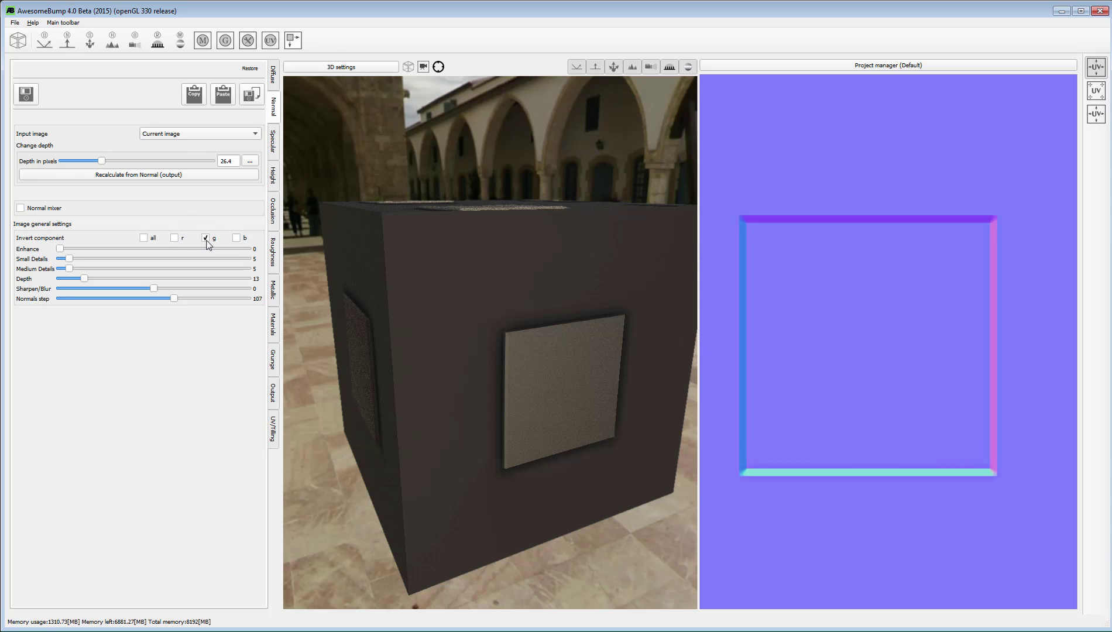
{"action": "left_click", "coordinate": [206, 240]}
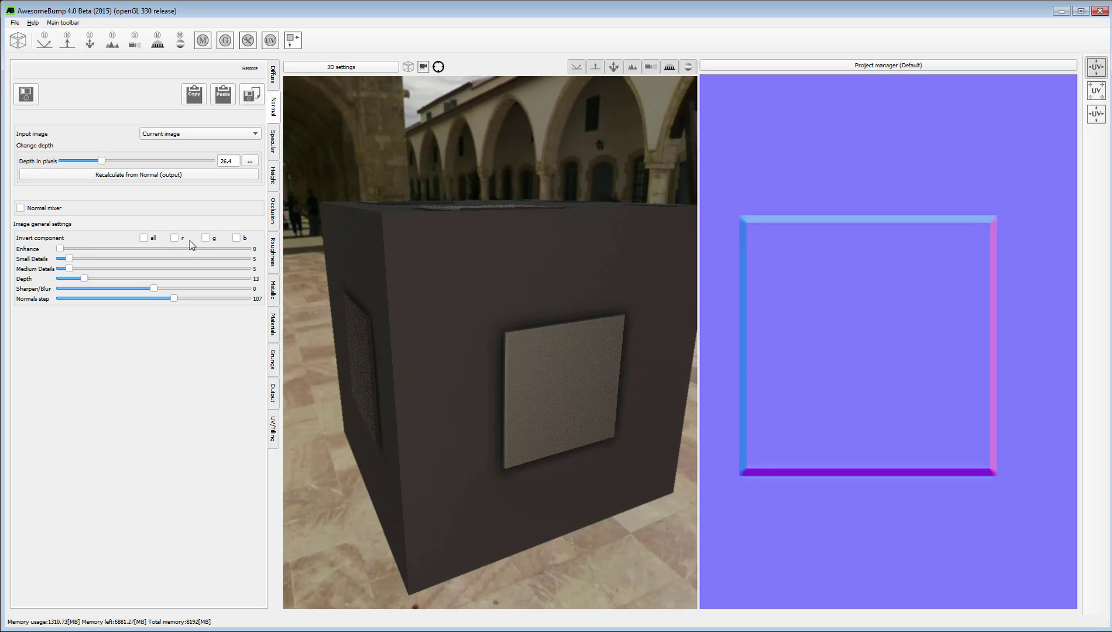
{"action": "left_click", "coordinate": [174, 239]}
{"action": "left_click", "coordinate": [175, 238]}
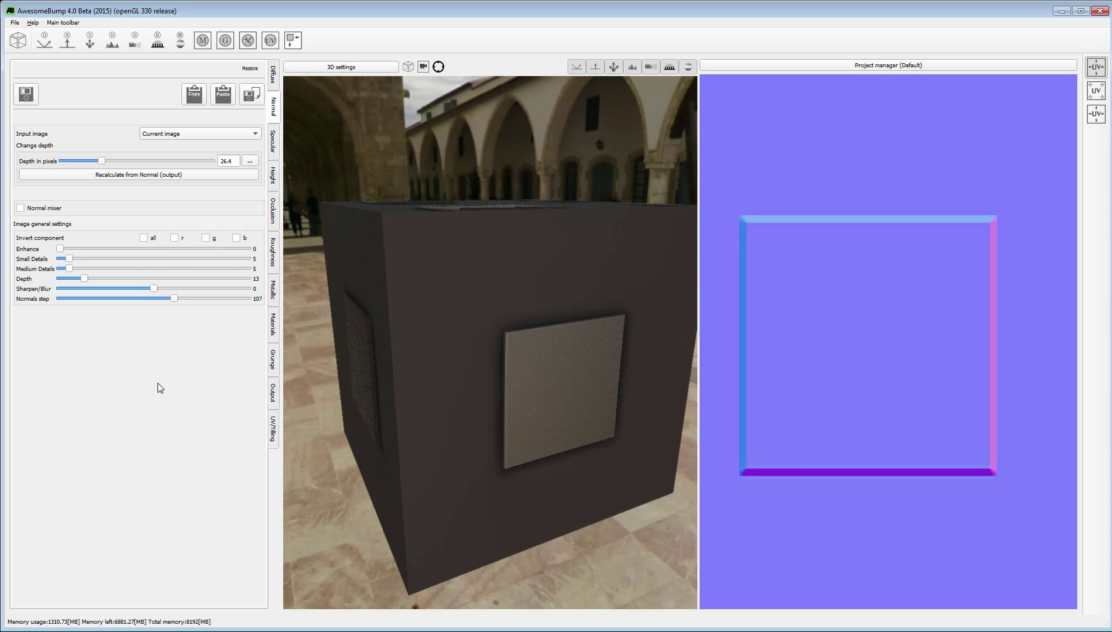